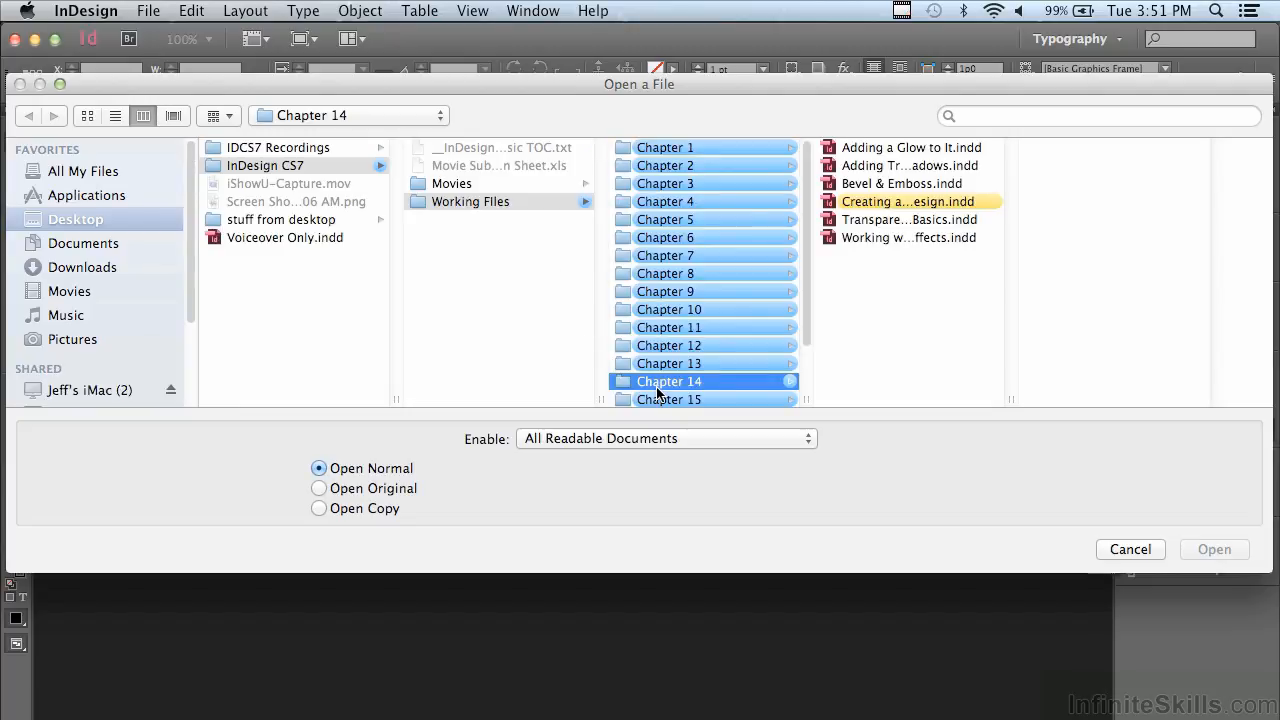
# Open the document Creating a Transparent Design.indd from the Chapter 14 folder
pyautogui.click(890, 206)
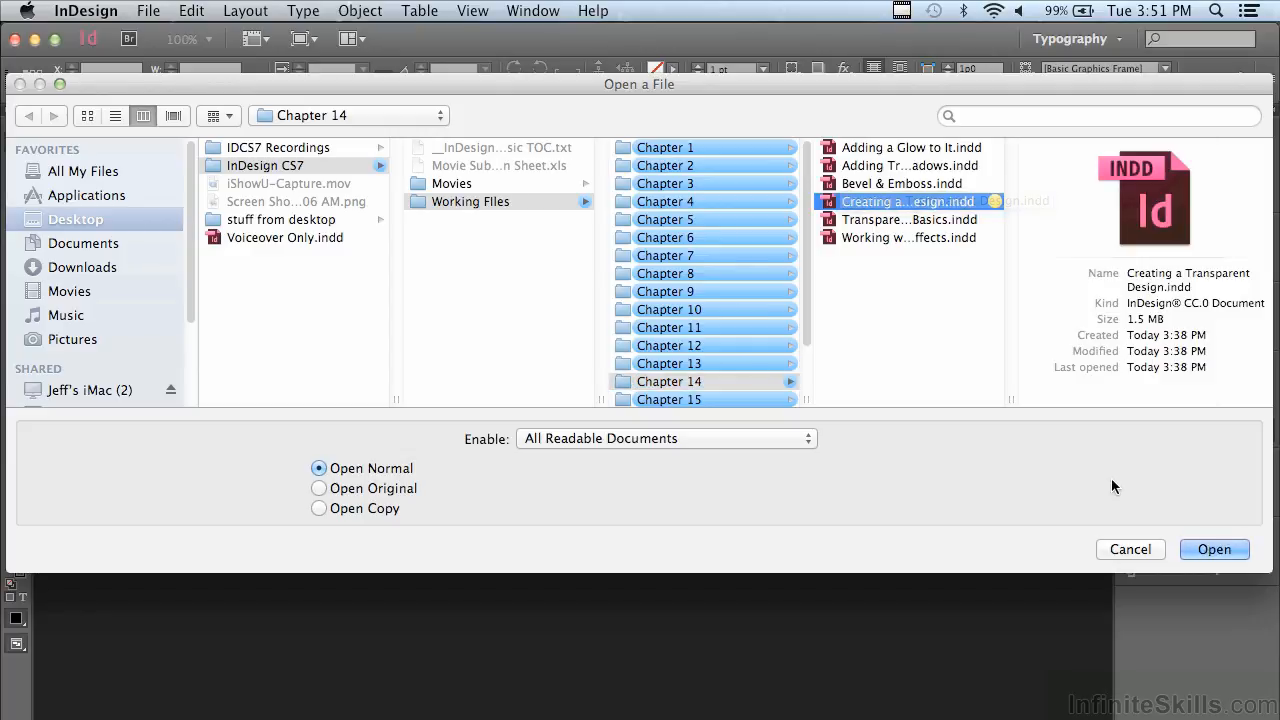
pyautogui.click(1212, 547)
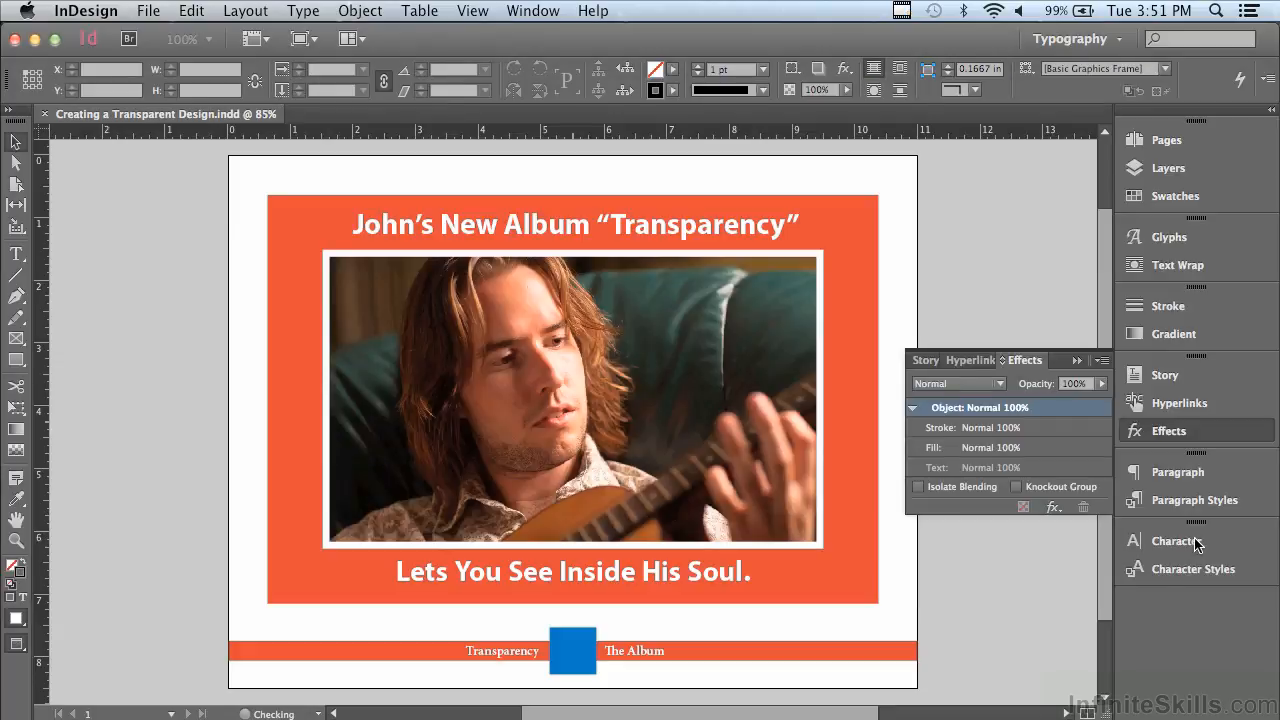
pyautogui.moveTo(741, 715); pyautogui.dragTo(797, 710)
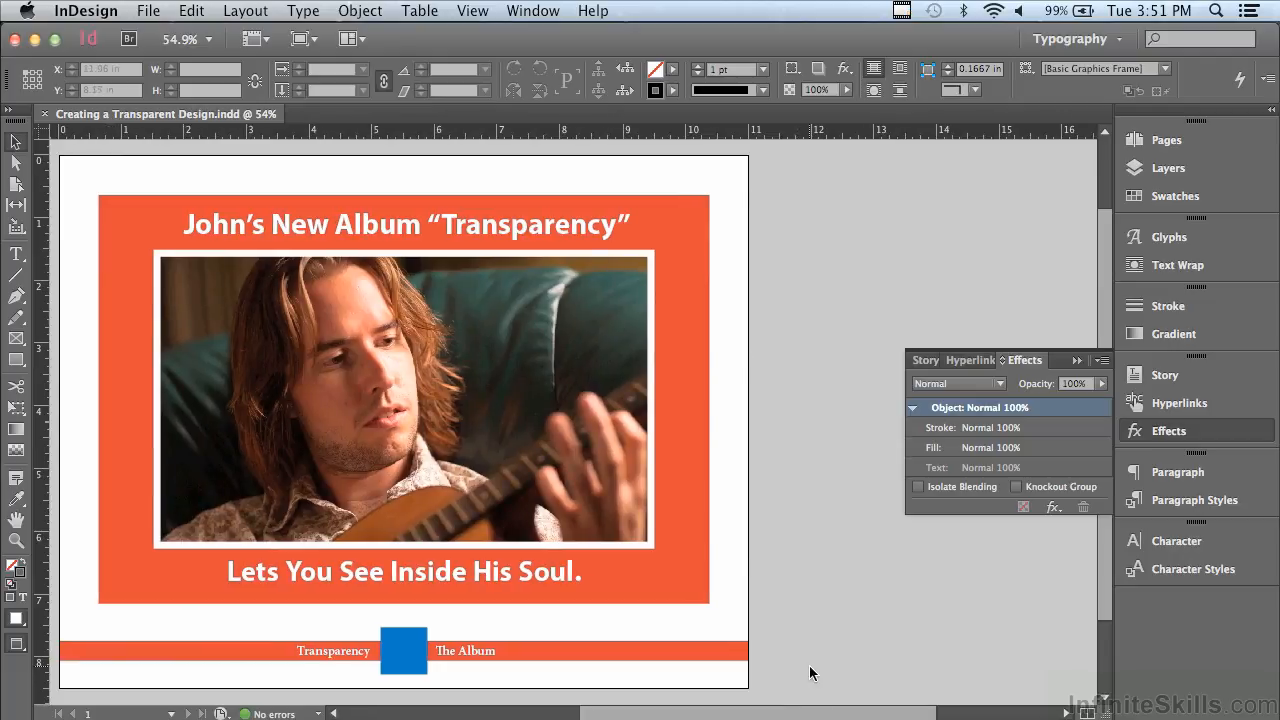
# Add an Inner Shadow to the large orange frame with distance and size both set to 0.1875 in
pyautogui.click(133, 229)
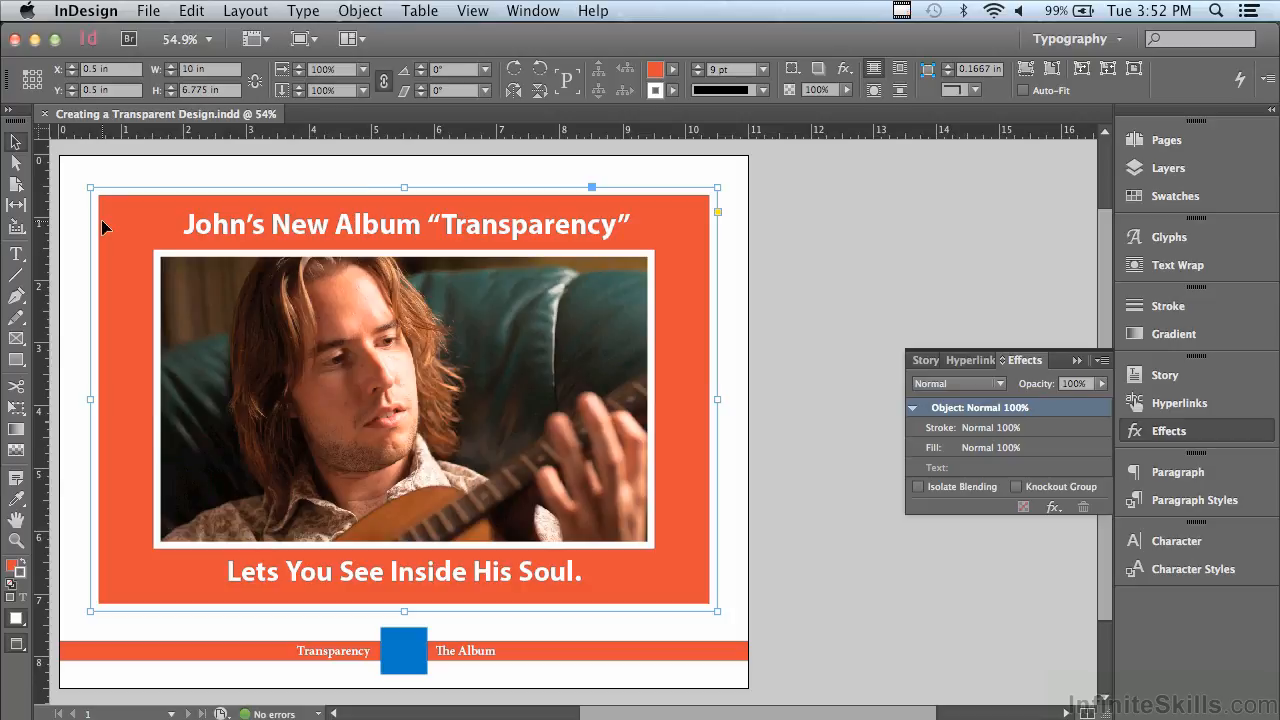
pyautogui.click(1052, 507)
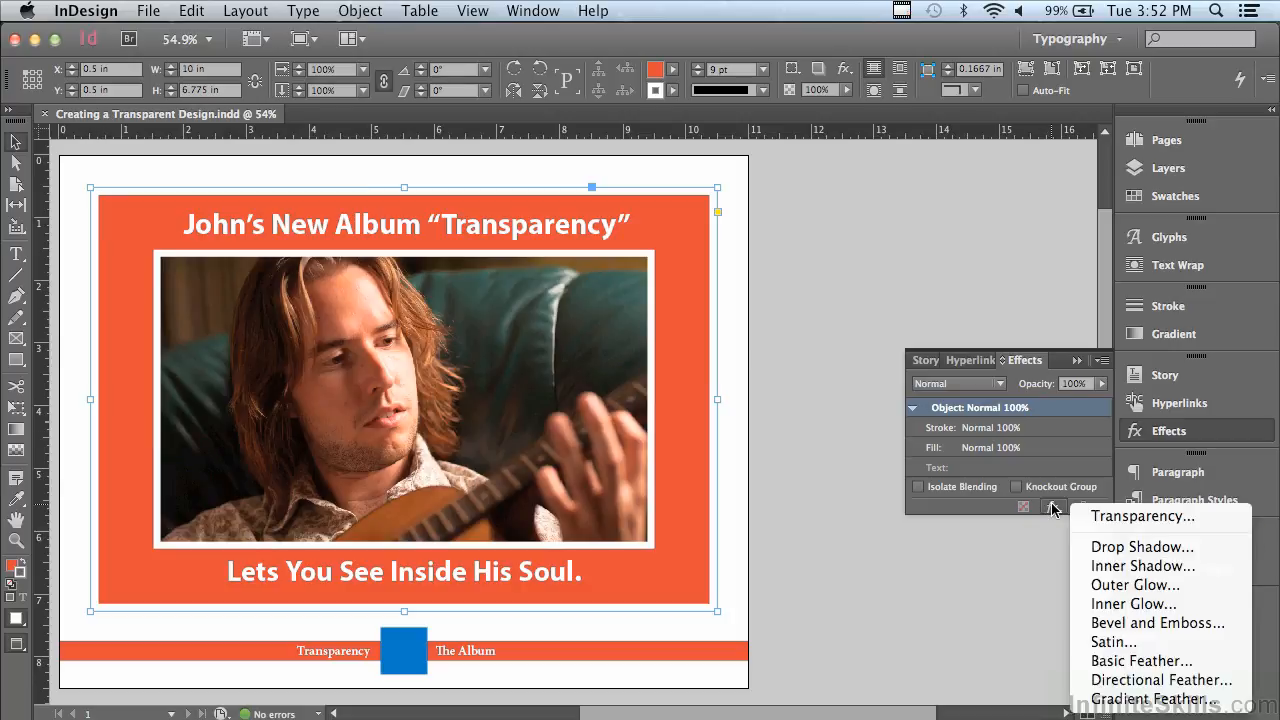
pyautogui.click(1105, 566)
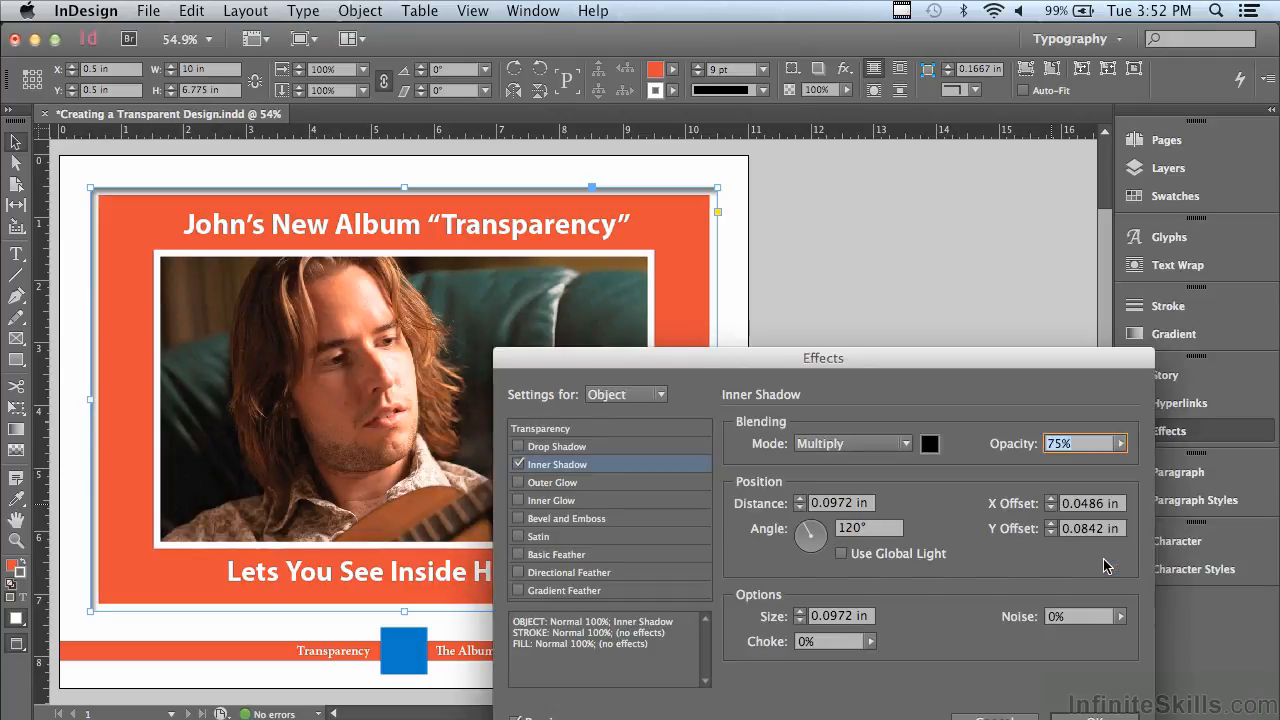
pyautogui.click(799, 499)
pyautogui.click(799, 499)
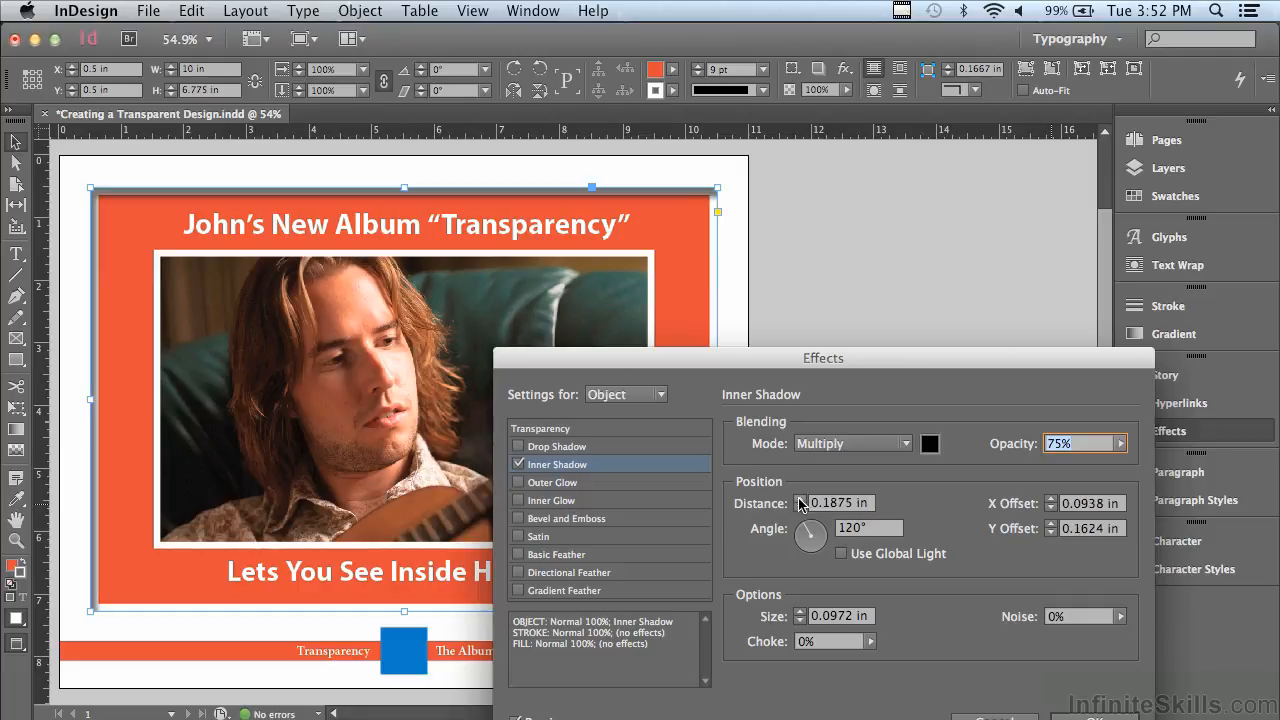
pyautogui.click(799, 611)
pyautogui.click(799, 611)
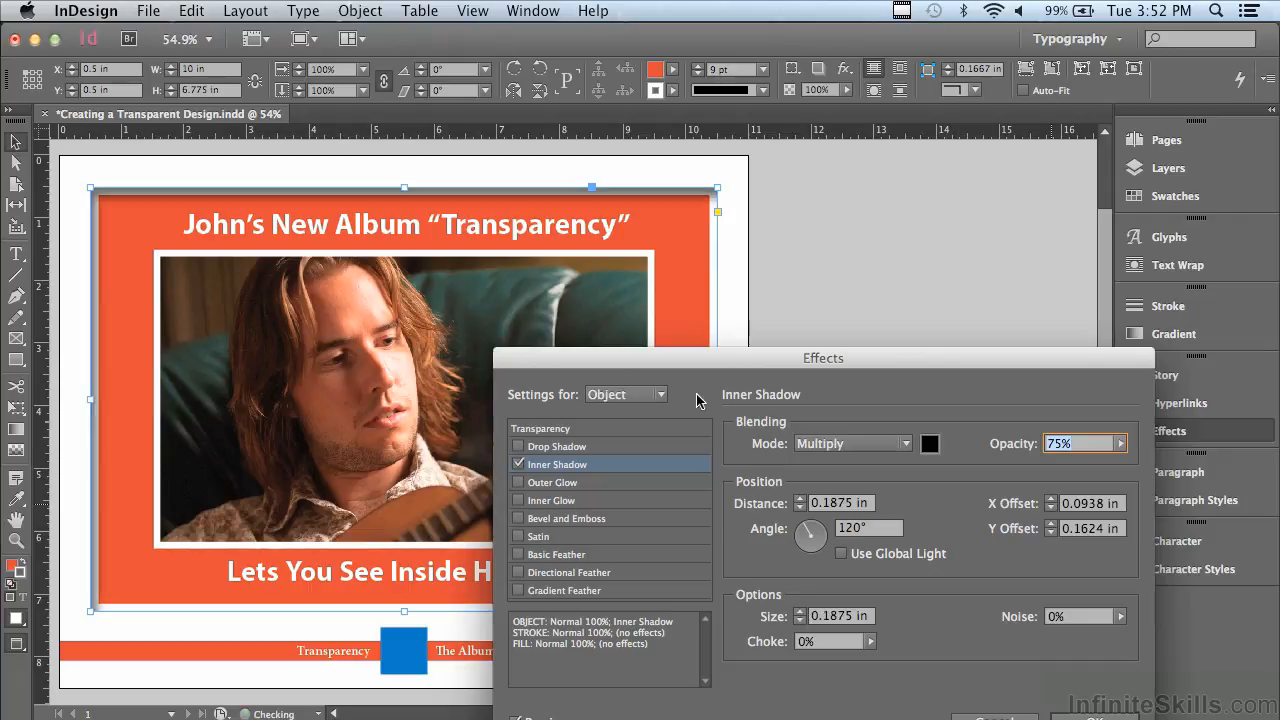
# Set the inner shadow's noise to 6%, apply it, and copy the effect to the photo frame
pyautogui.moveTo(681, 372); pyautogui.dragTo(821, 273)
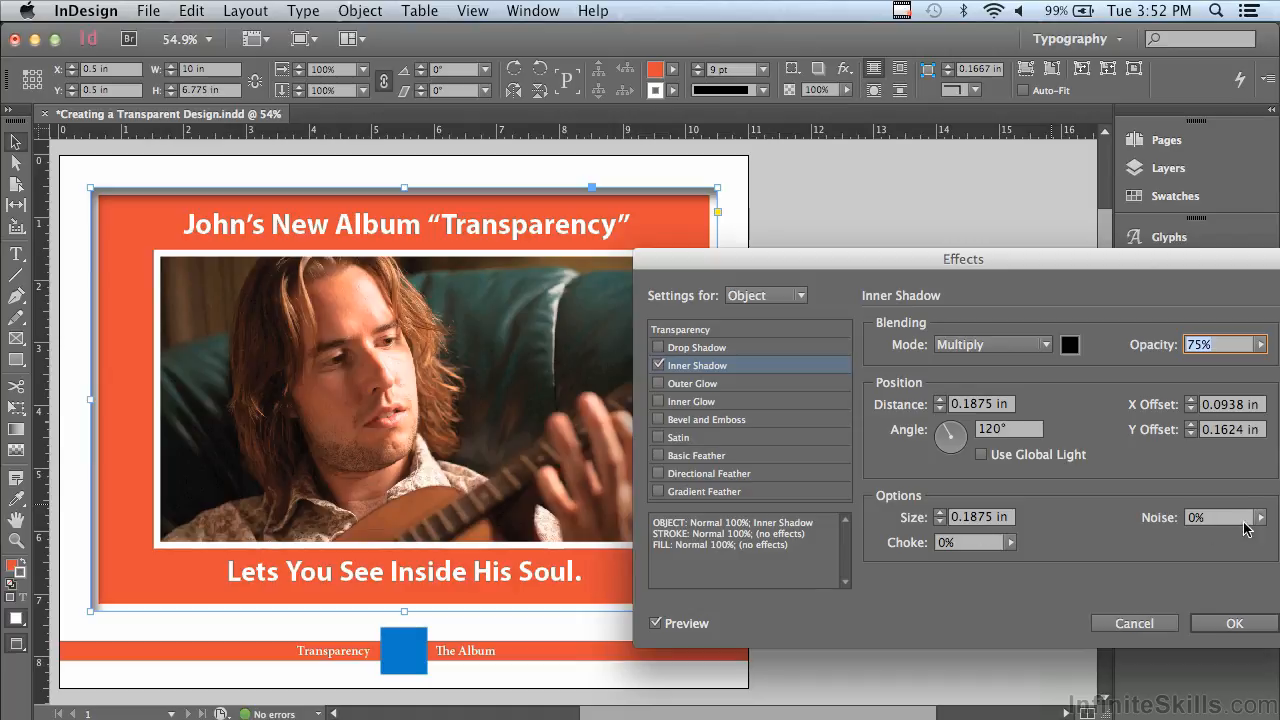
pyautogui.click(1261, 518)
pyautogui.moveTo(1164, 548); pyautogui.dragTo(1171, 547)
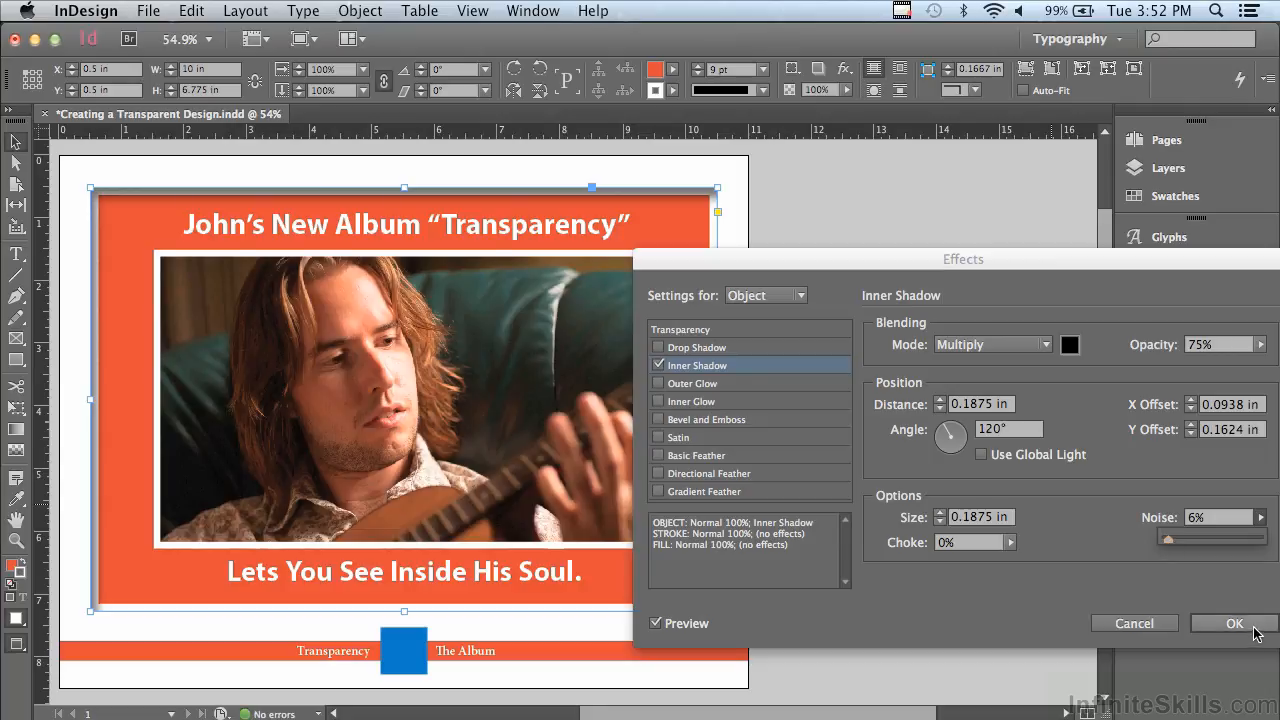
pyautogui.click(1235, 623)
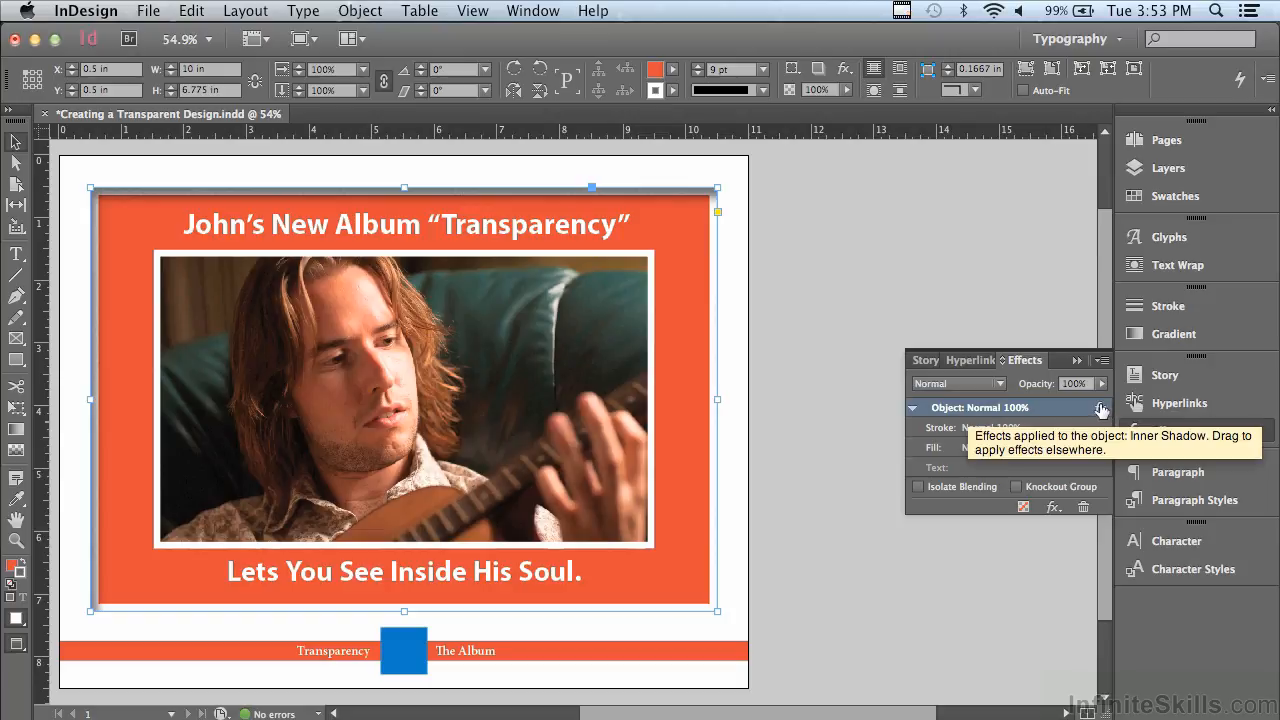
pyautogui.moveTo(1100, 410); pyautogui.dragTo(533, 387)
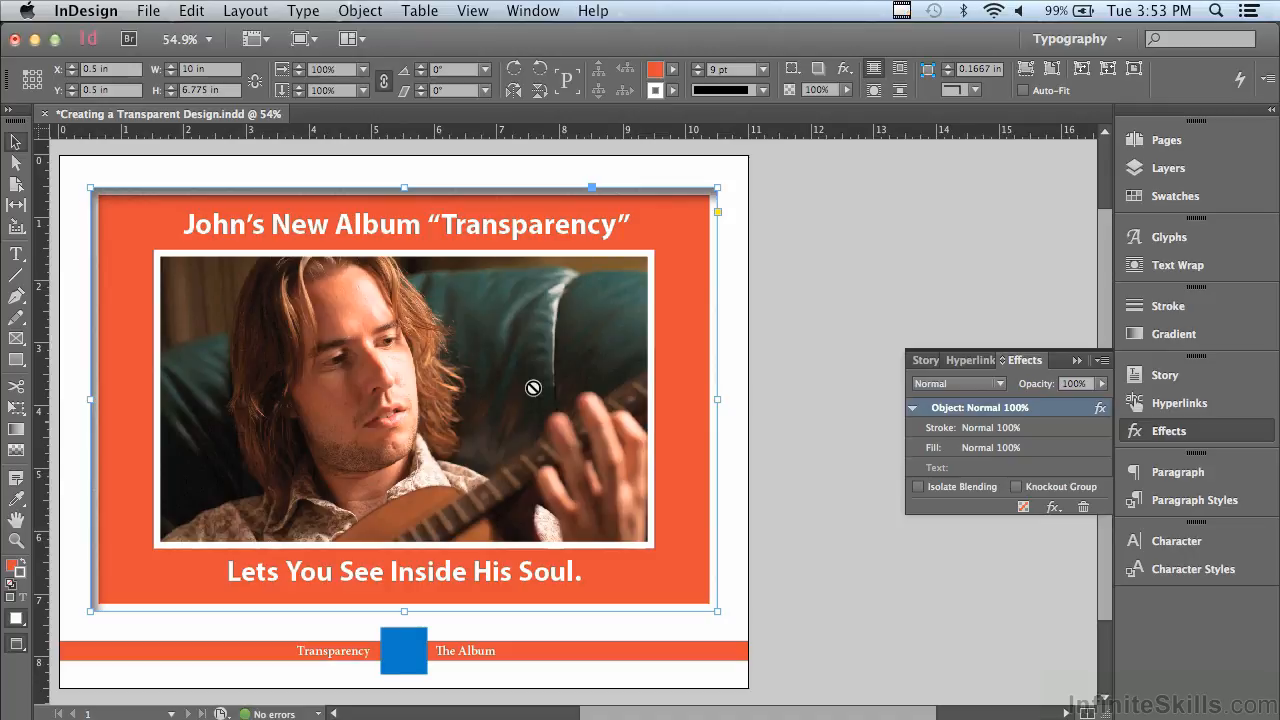
pyautogui.moveTo(533, 387); pyautogui.dragTo(532, 386)
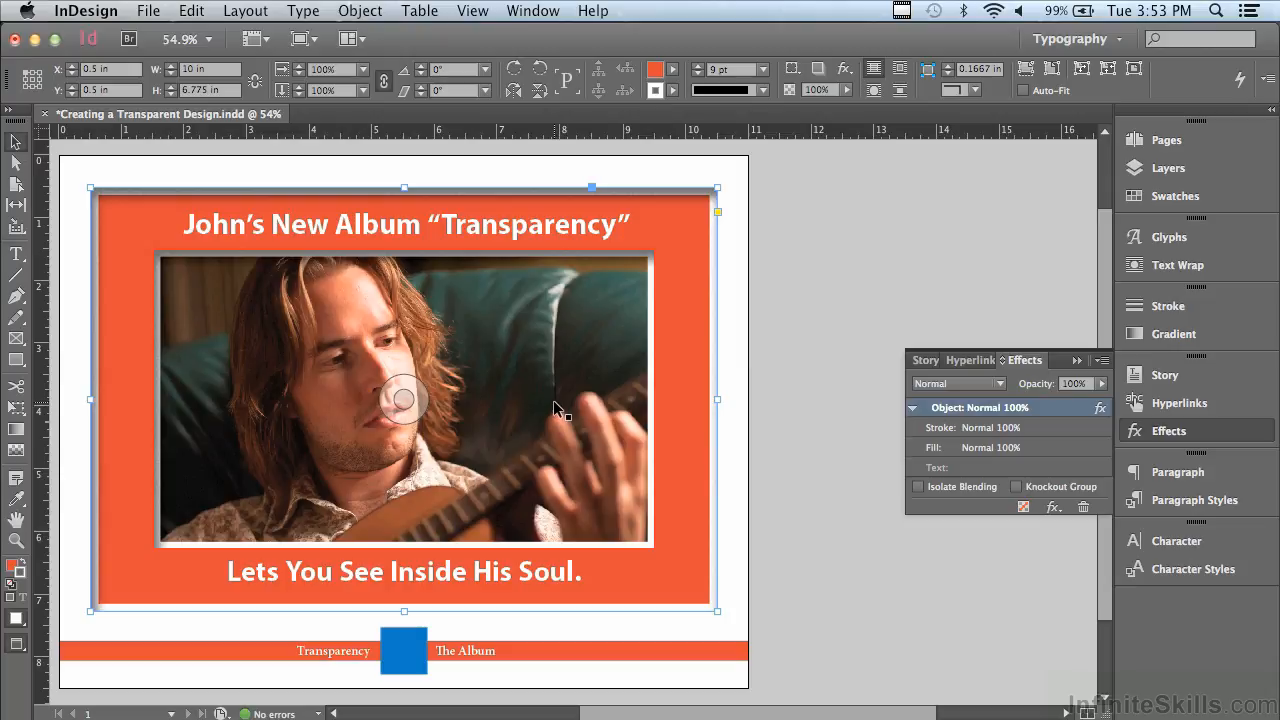
# Add a Drop Shadow with 50% opacity to the headline frame, applied to its text only
pyautogui.doubleClick(337, 228)
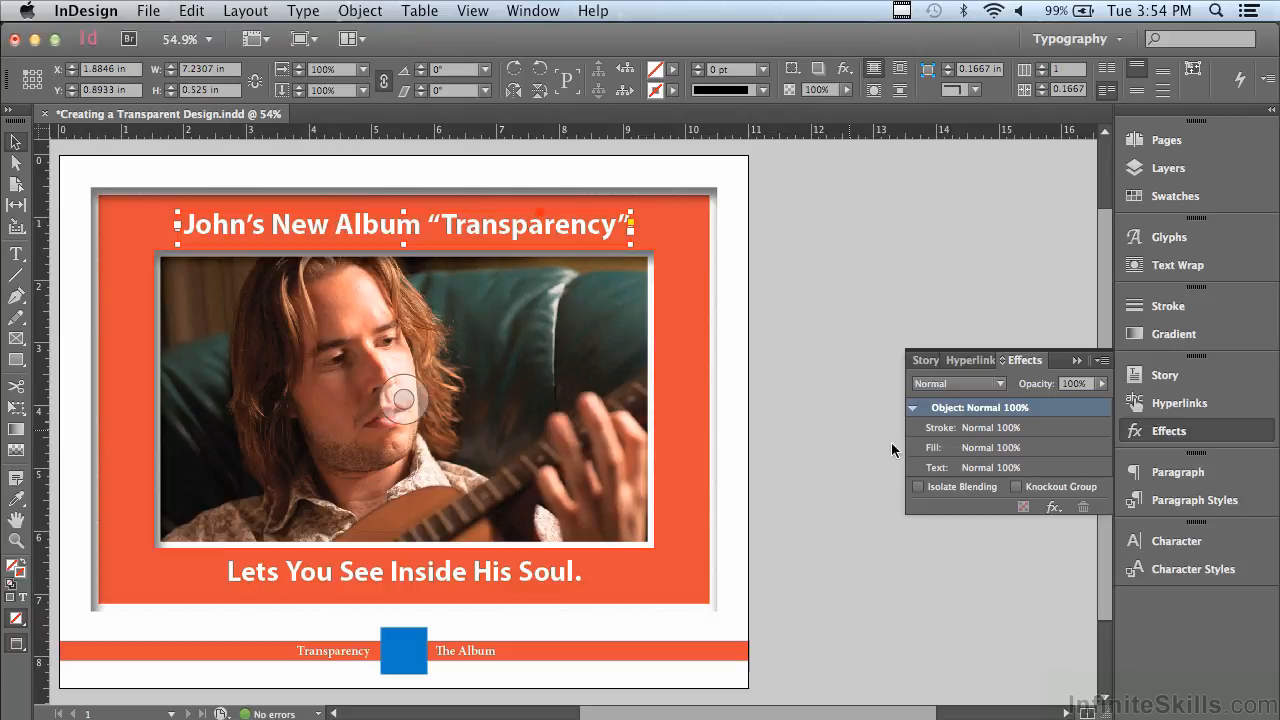
pyautogui.click(979, 469)
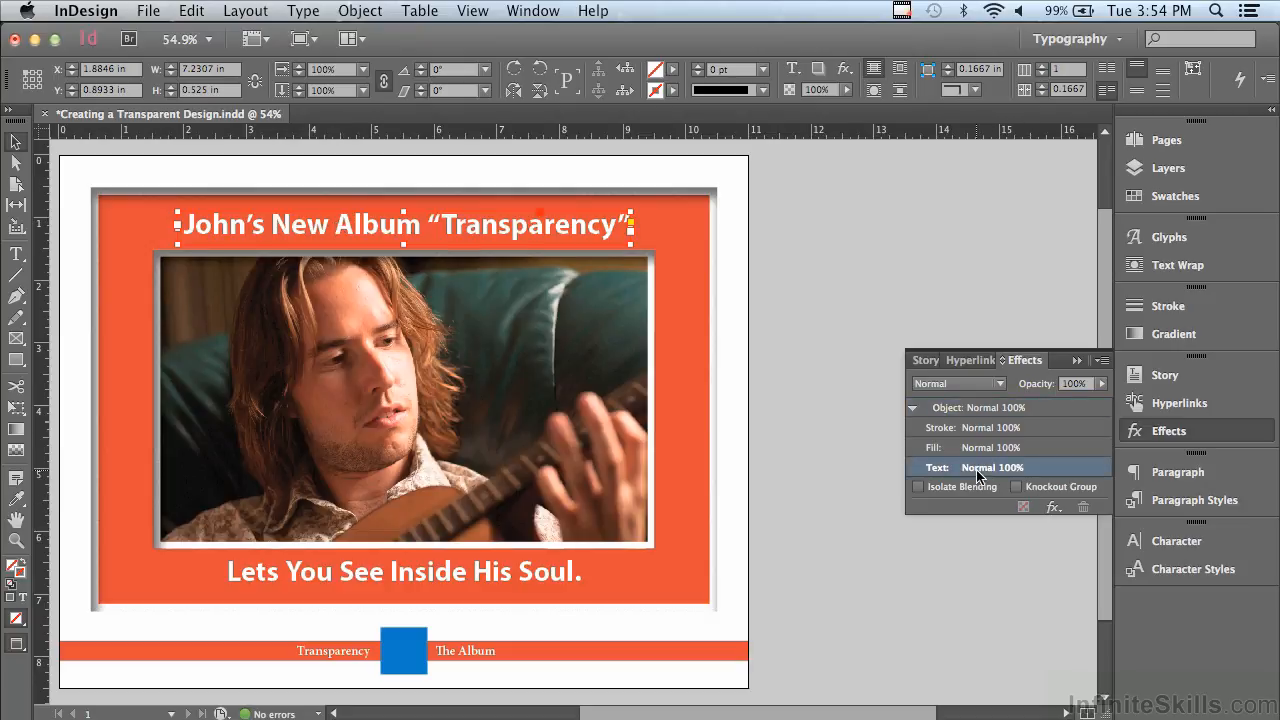
pyautogui.click(1053, 507)
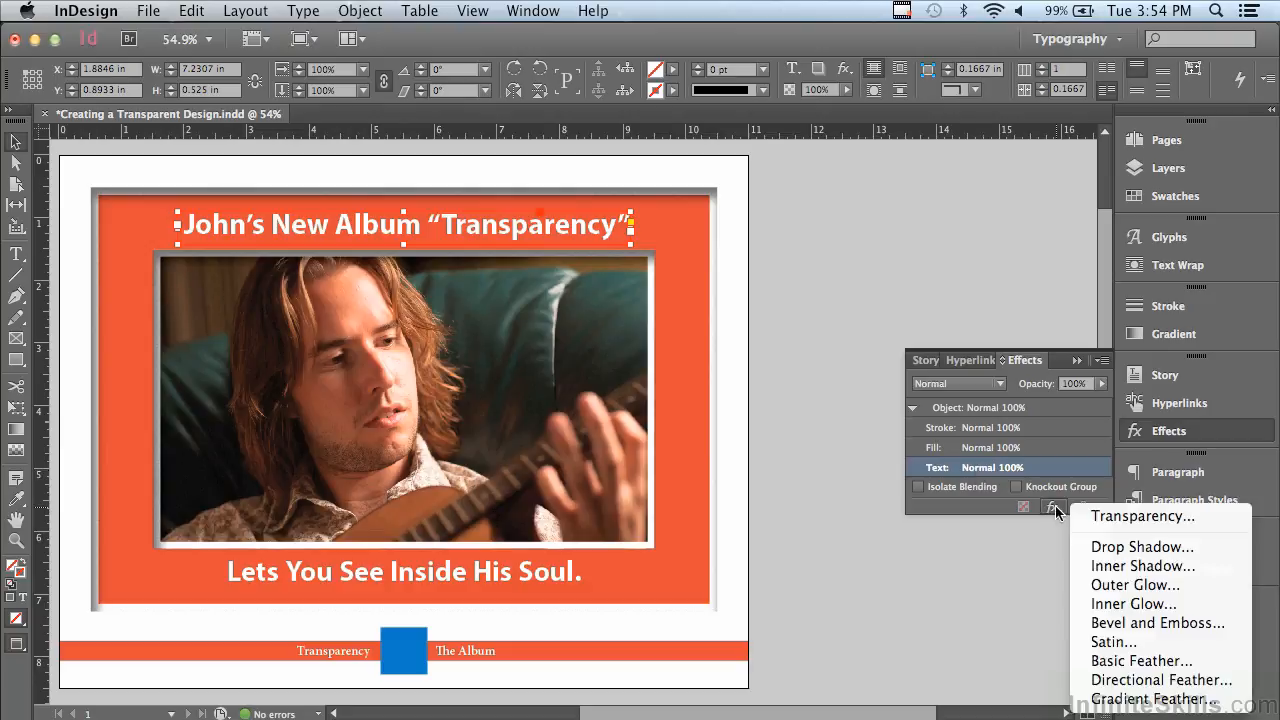
pyautogui.click(1098, 547)
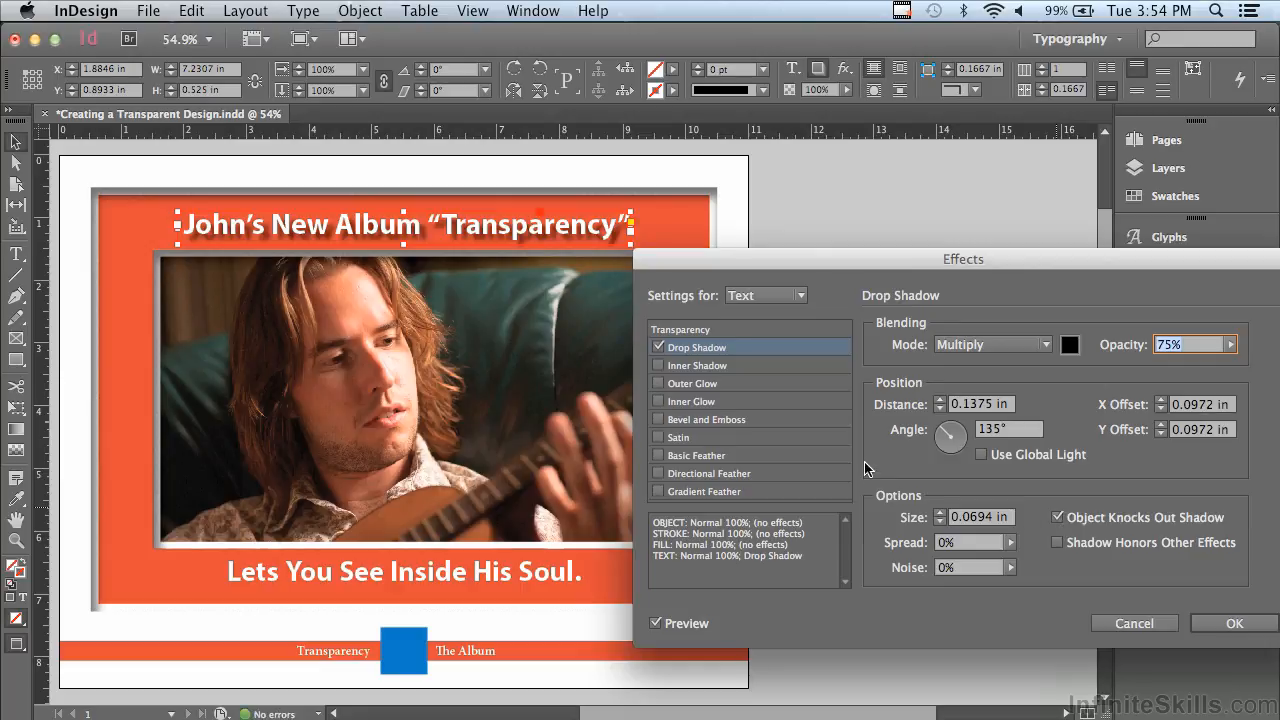
pyautogui.click(1230, 345)
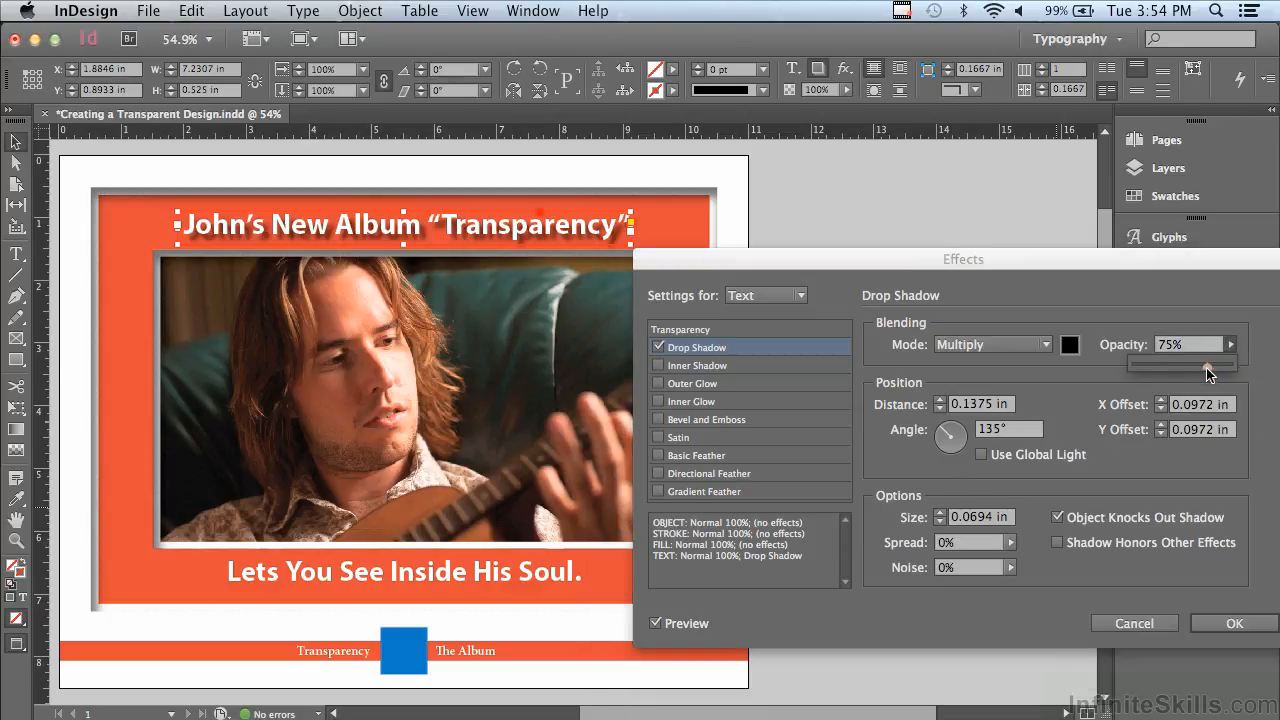
pyautogui.moveTo(1208, 372); pyautogui.dragTo(1183, 372)
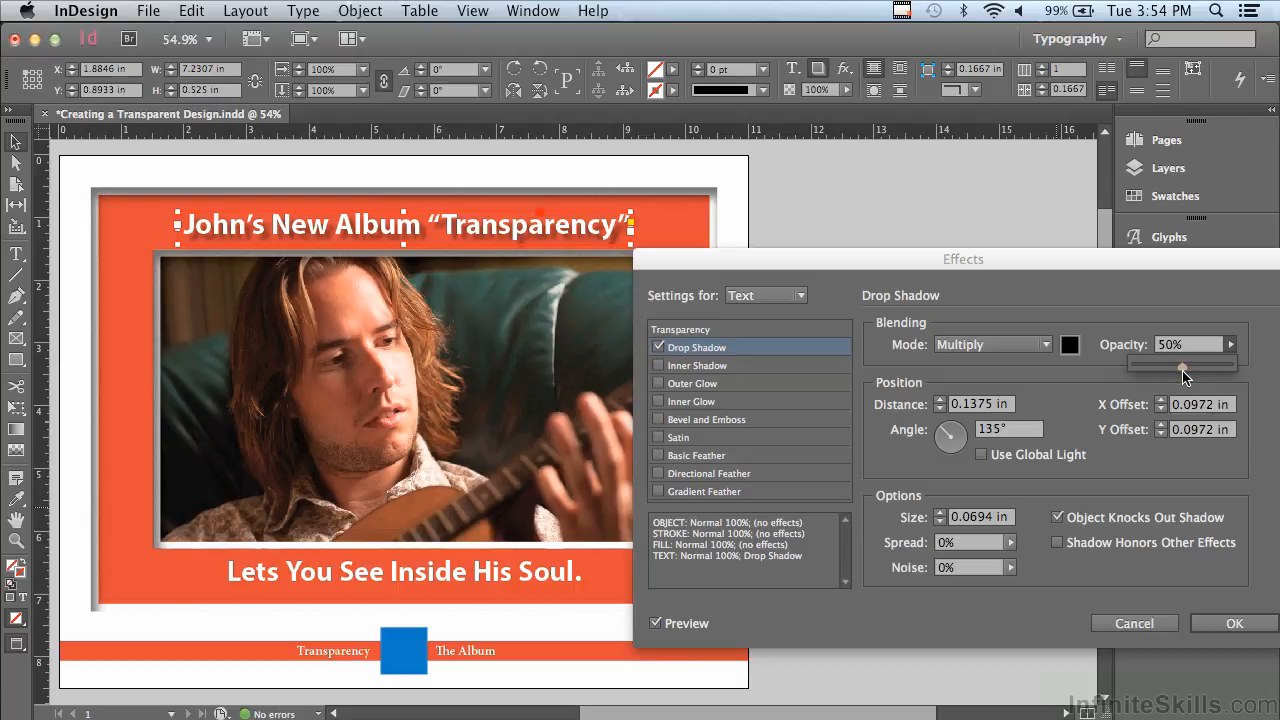
# Add slight noise to the headline's drop shadow, apply it, and copy the effect to the caption below the photo
pyautogui.click(1012, 568)
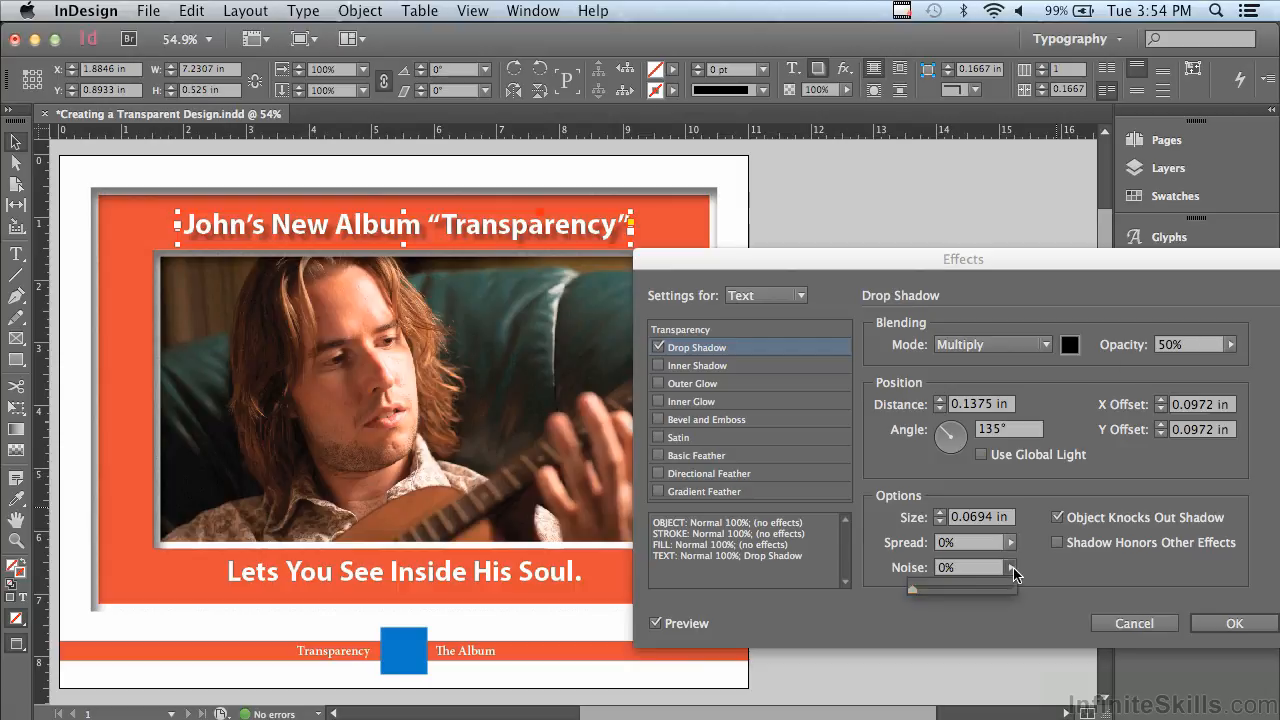
pyautogui.moveTo(912, 594); pyautogui.dragTo(918, 596)
pyautogui.click(1216, 615)
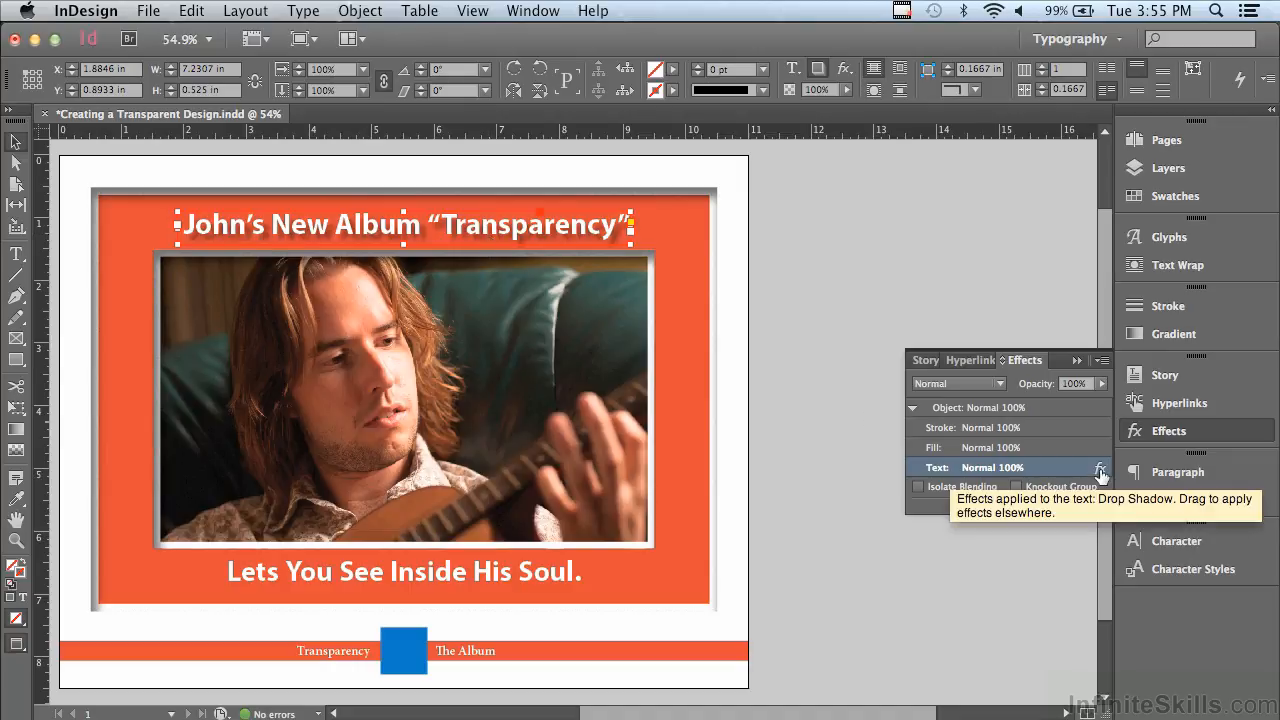
pyautogui.moveTo(1100, 472); pyautogui.dragTo(495, 572)
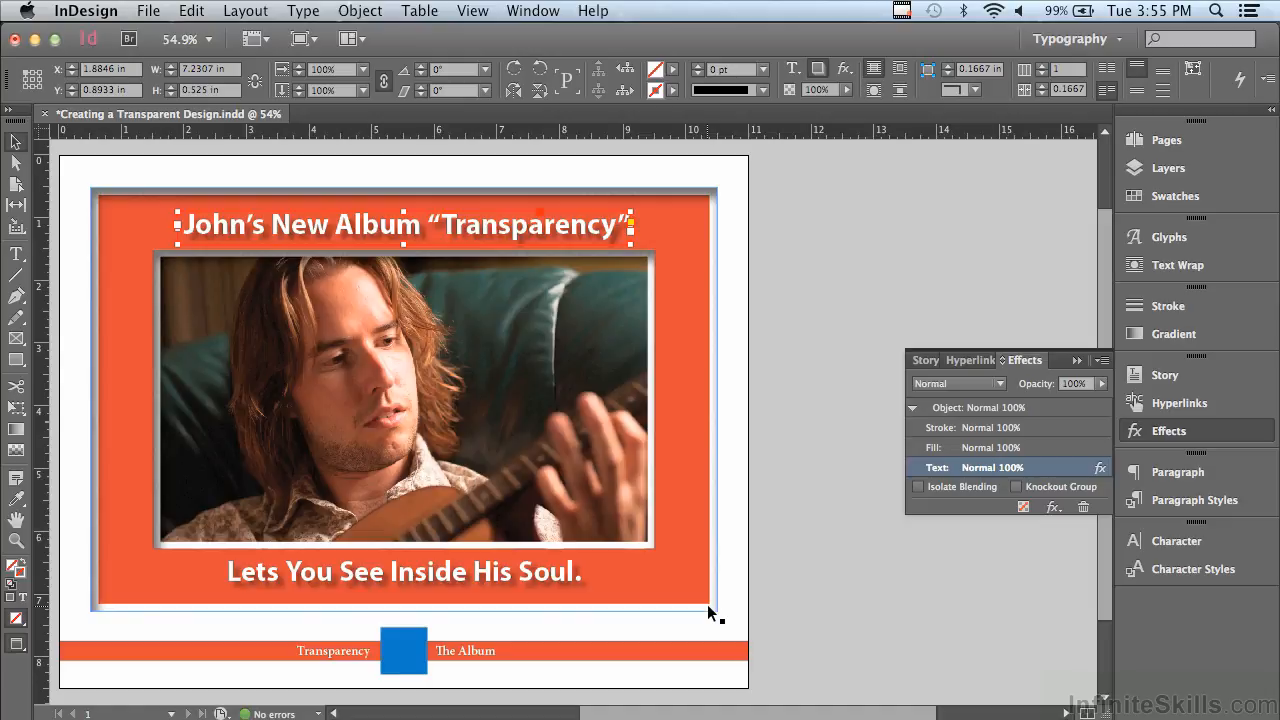
# Set the blending mode of the blue footer square to Multiply
pyautogui.click(395, 639)
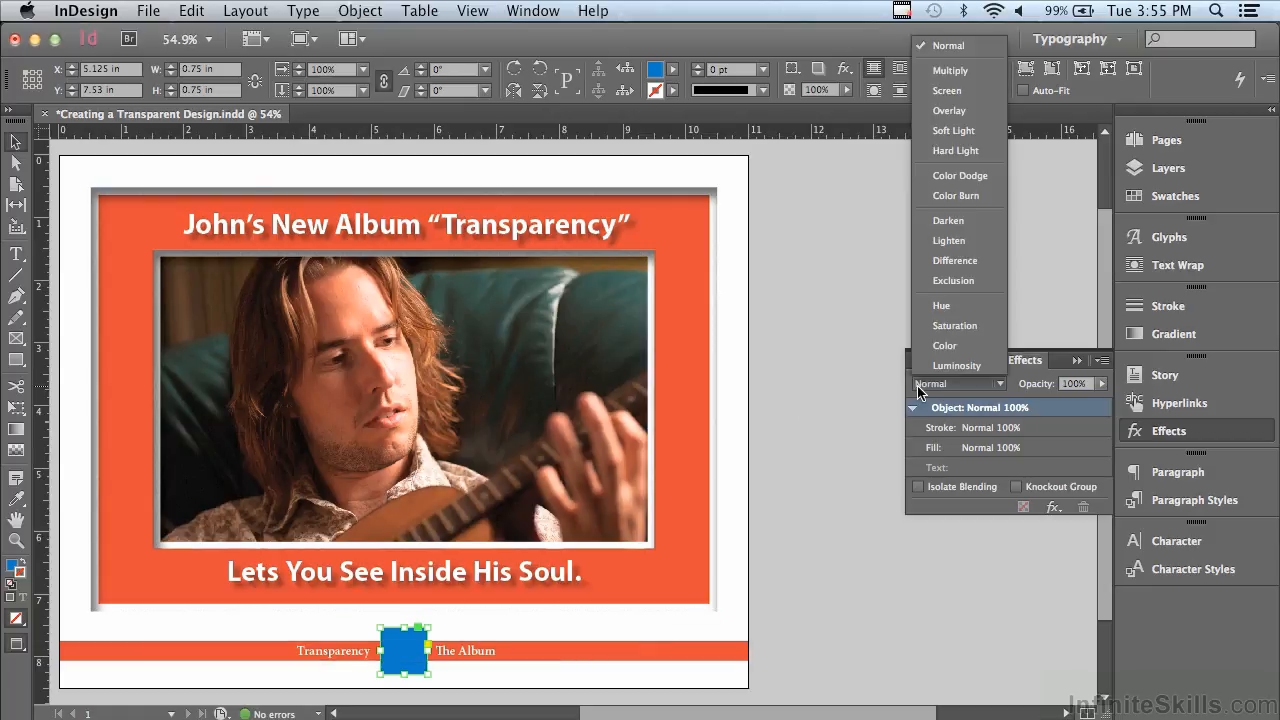
pyautogui.click(924, 75)
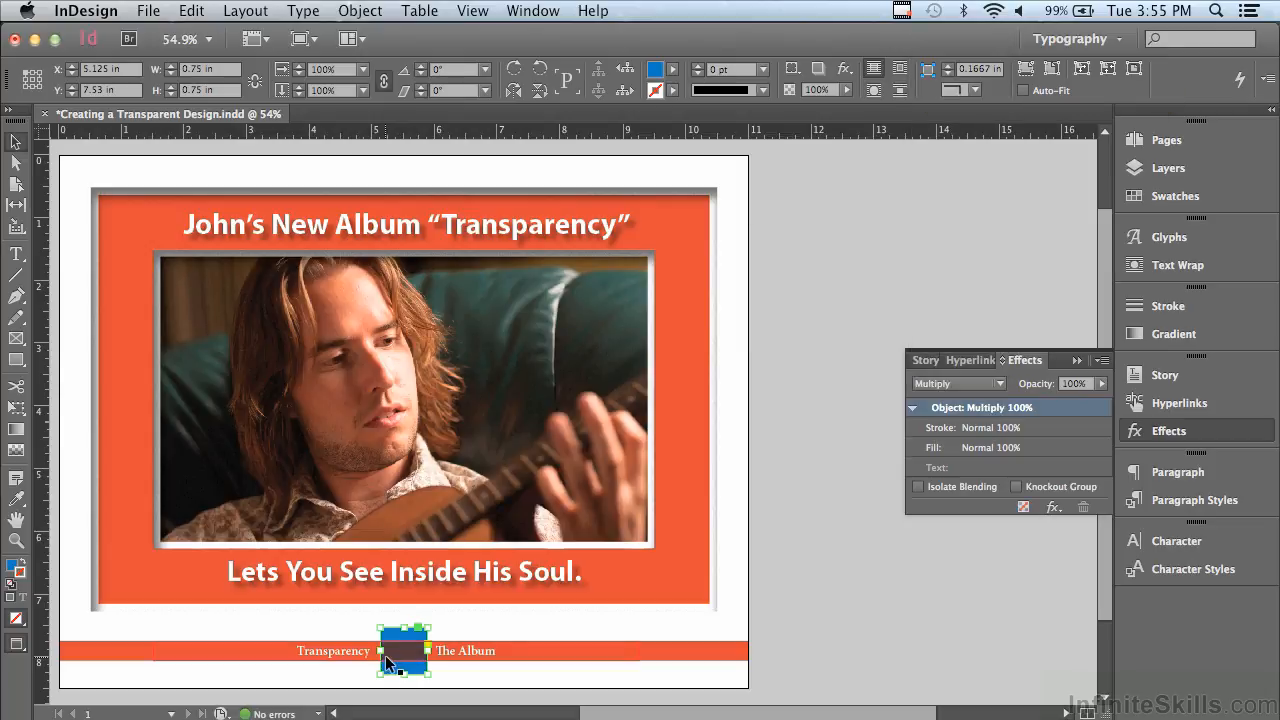
# Add a Drop Shadow with a size of 0.03 in to the footer text frame "Transparency The Album"
pyautogui.click(456, 651)
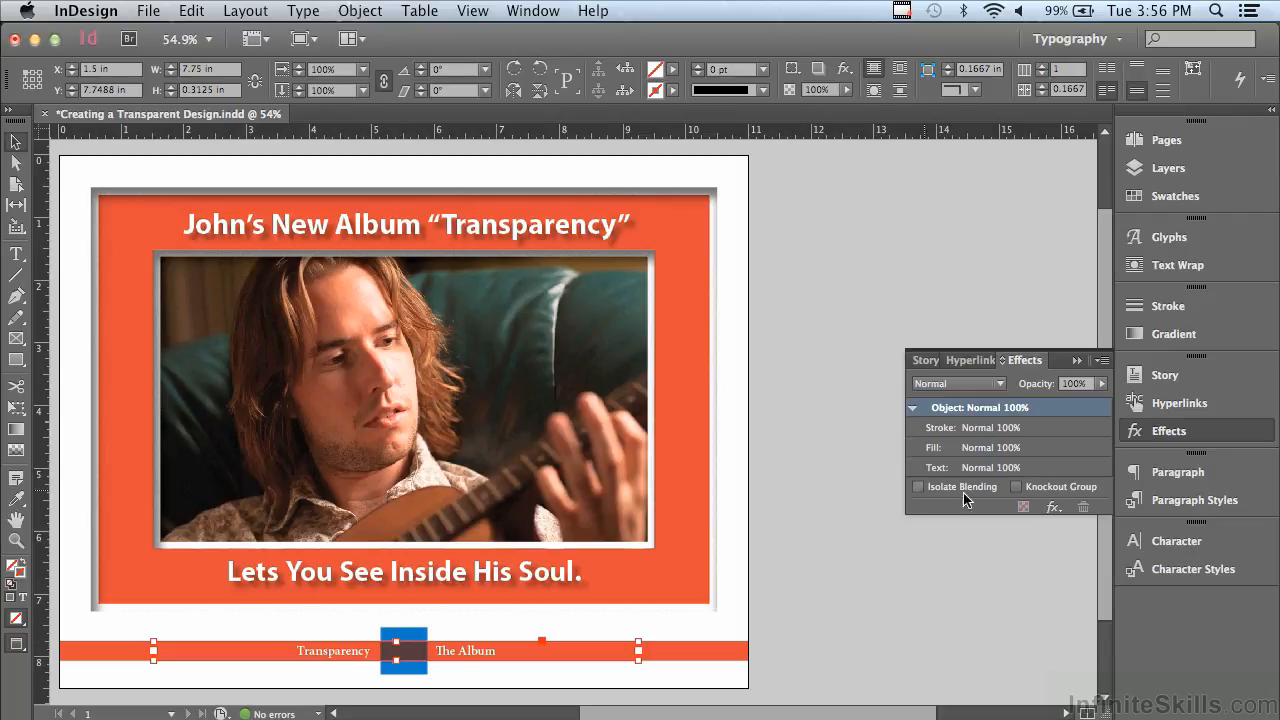
pyautogui.click(1052, 511)
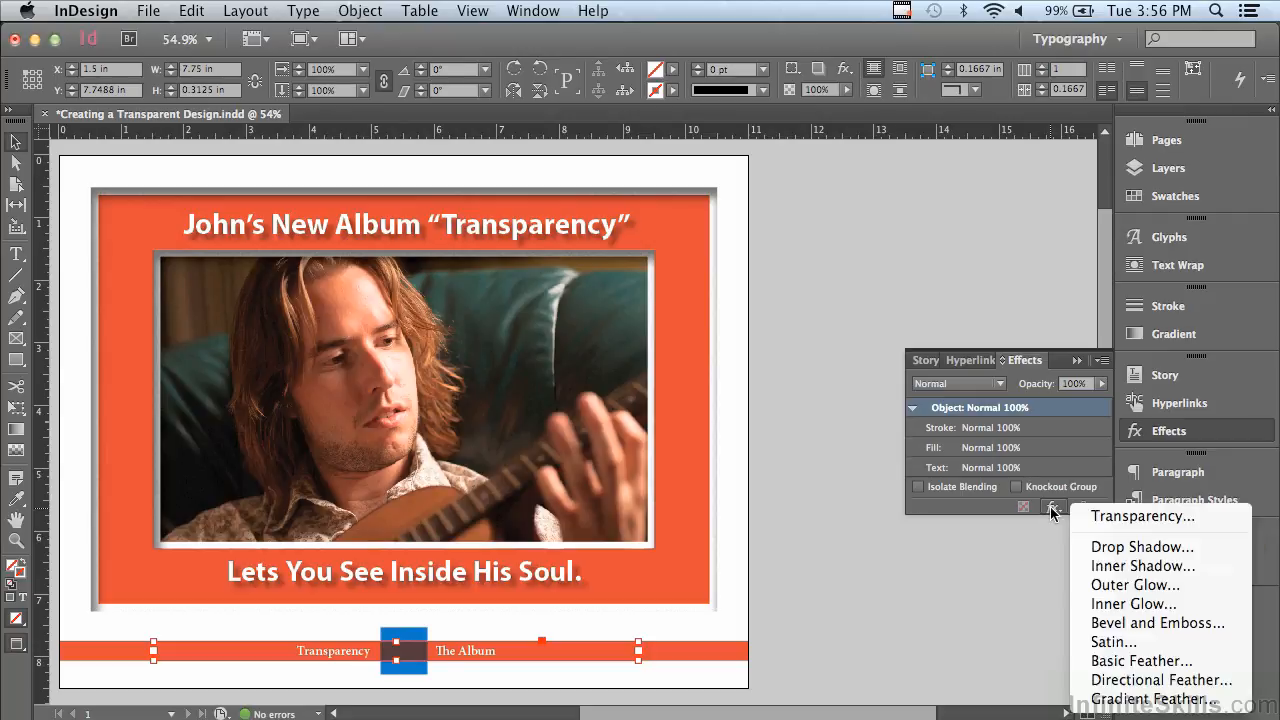
pyautogui.click(1093, 545)
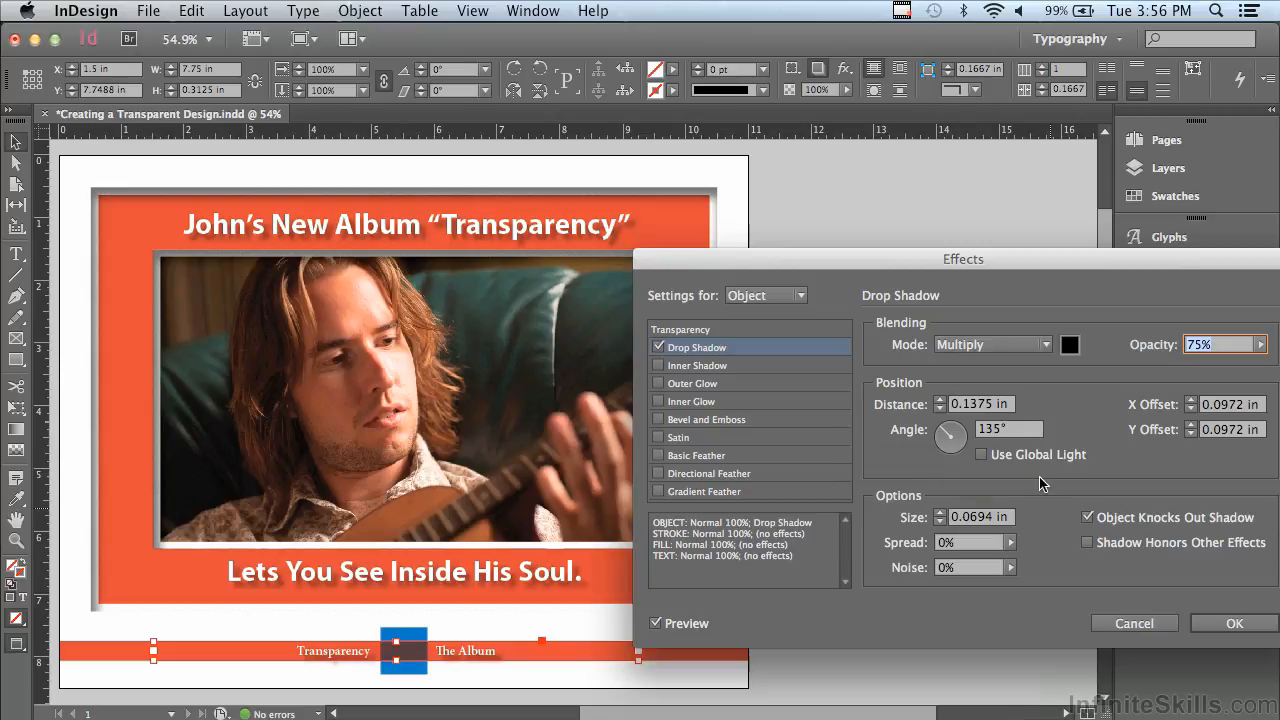
pyautogui.doubleClick(1000, 518)
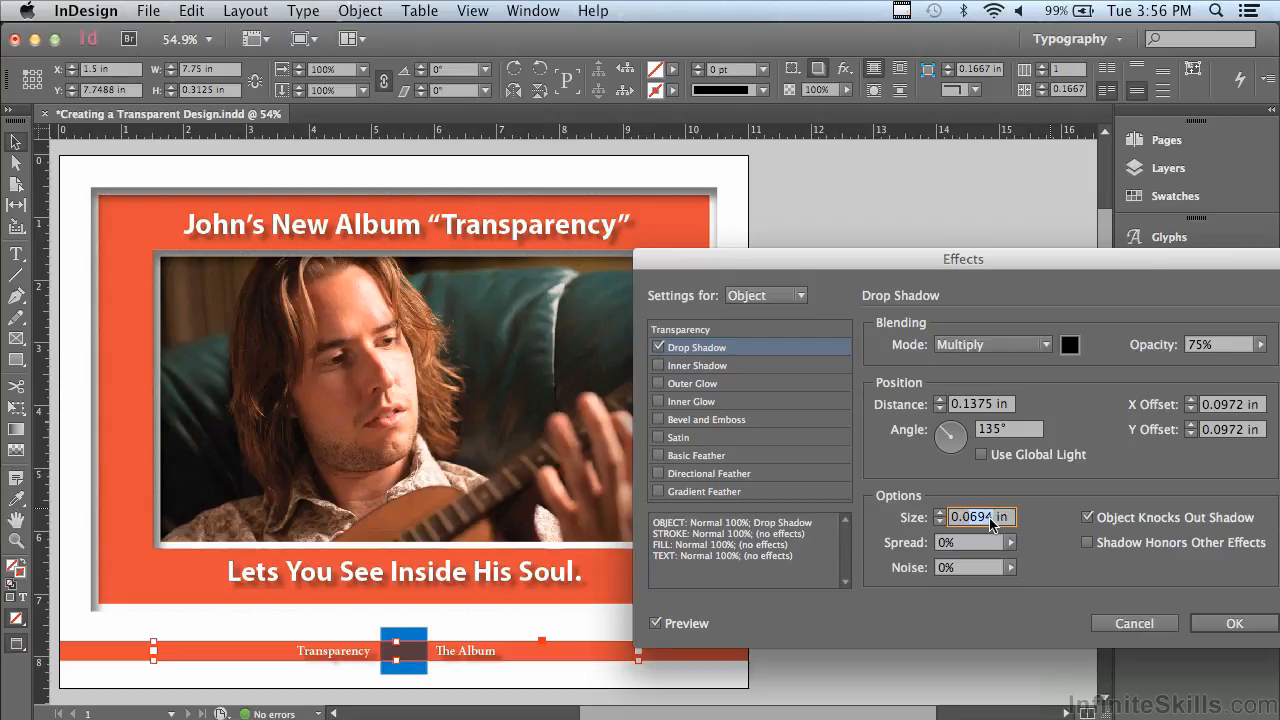
pyautogui.write('0.03')
pyautogui.doubleClick(966, 547)
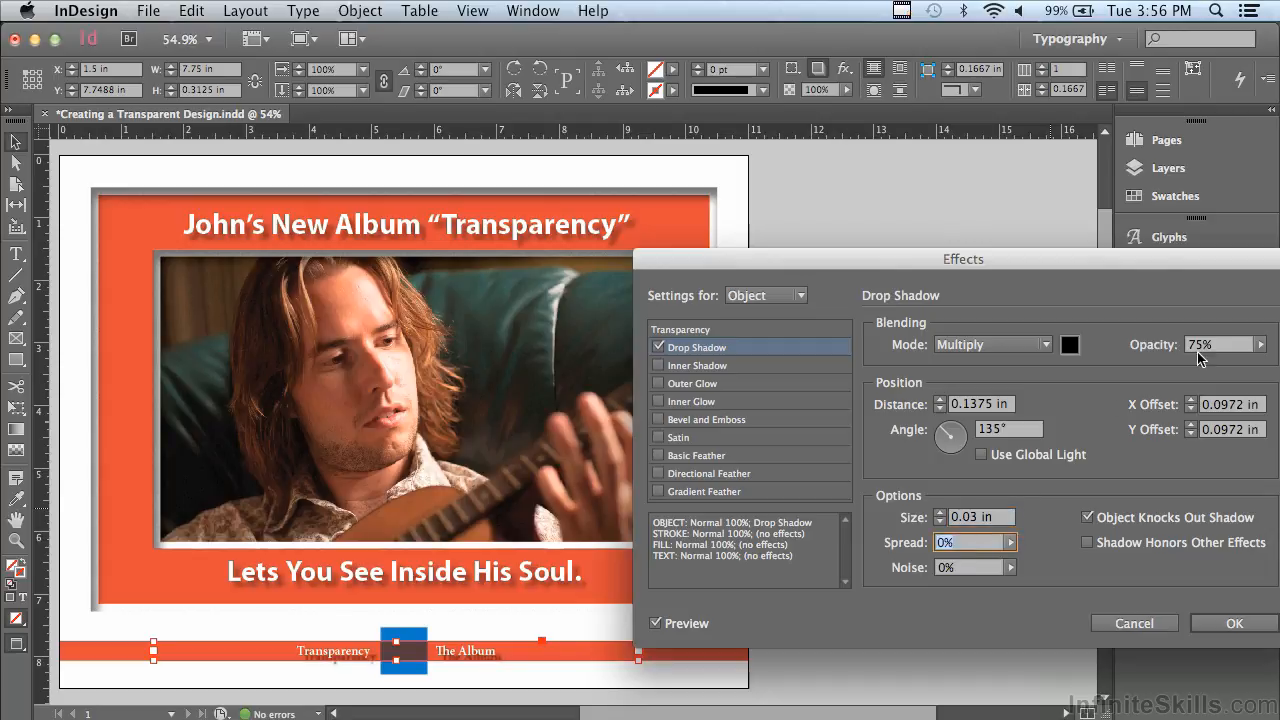
# Set the footer text's drop shadow to 49% opacity with slight noise and apply it
pyautogui.click(1259, 347)
pyautogui.click(1217, 368)
pyautogui.moveTo(1214, 365); pyautogui.dragTo(1212, 372)
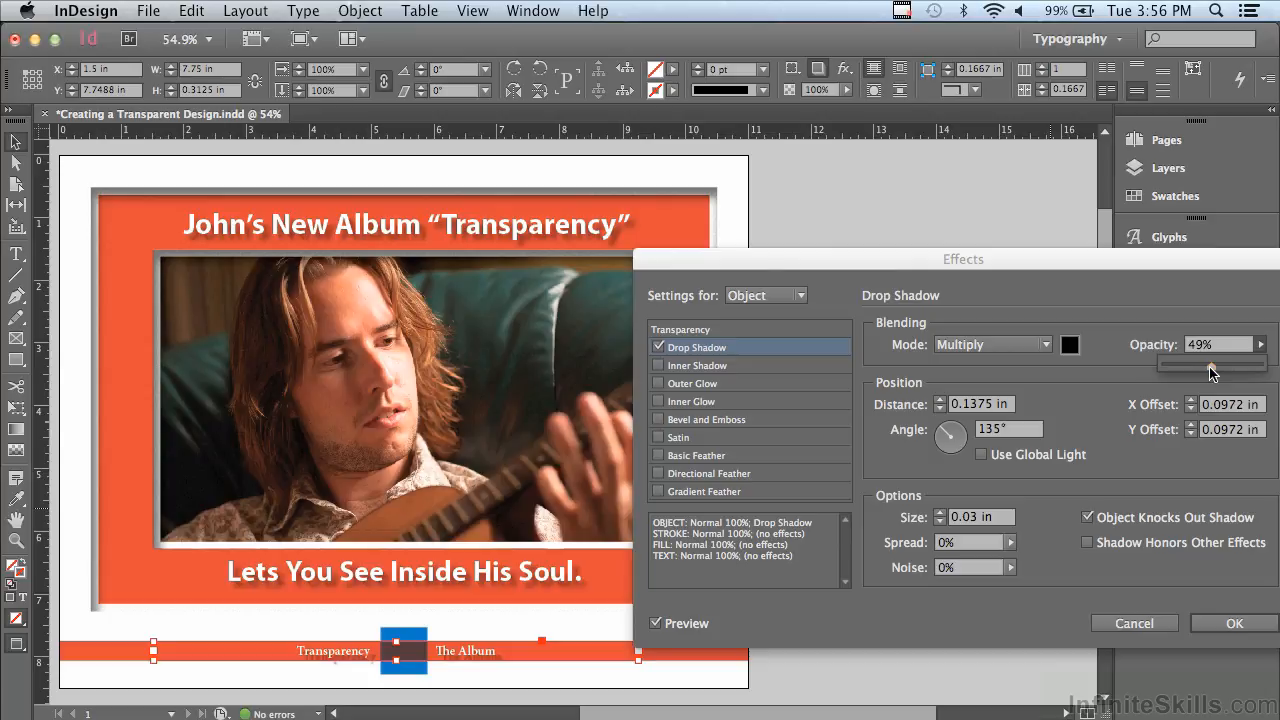
pyautogui.click(1011, 567)
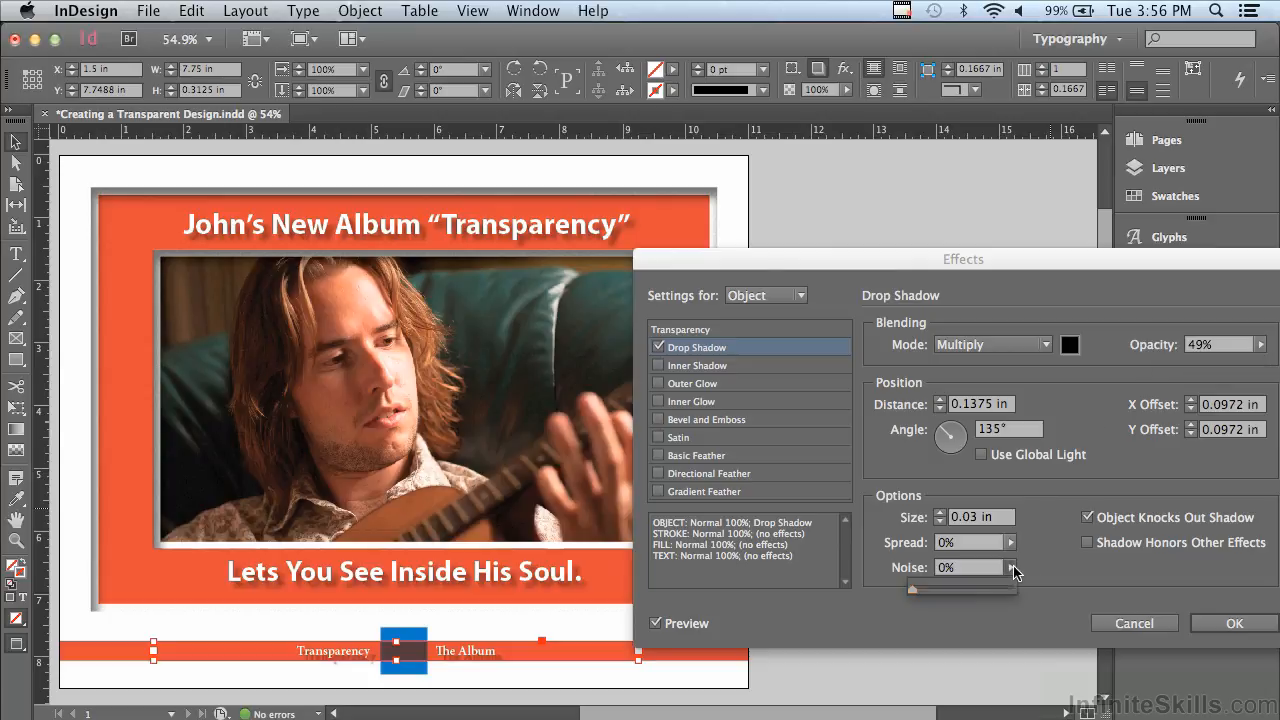
pyautogui.moveTo(912, 590); pyautogui.dragTo(918, 594)
pyautogui.click(1208, 623)
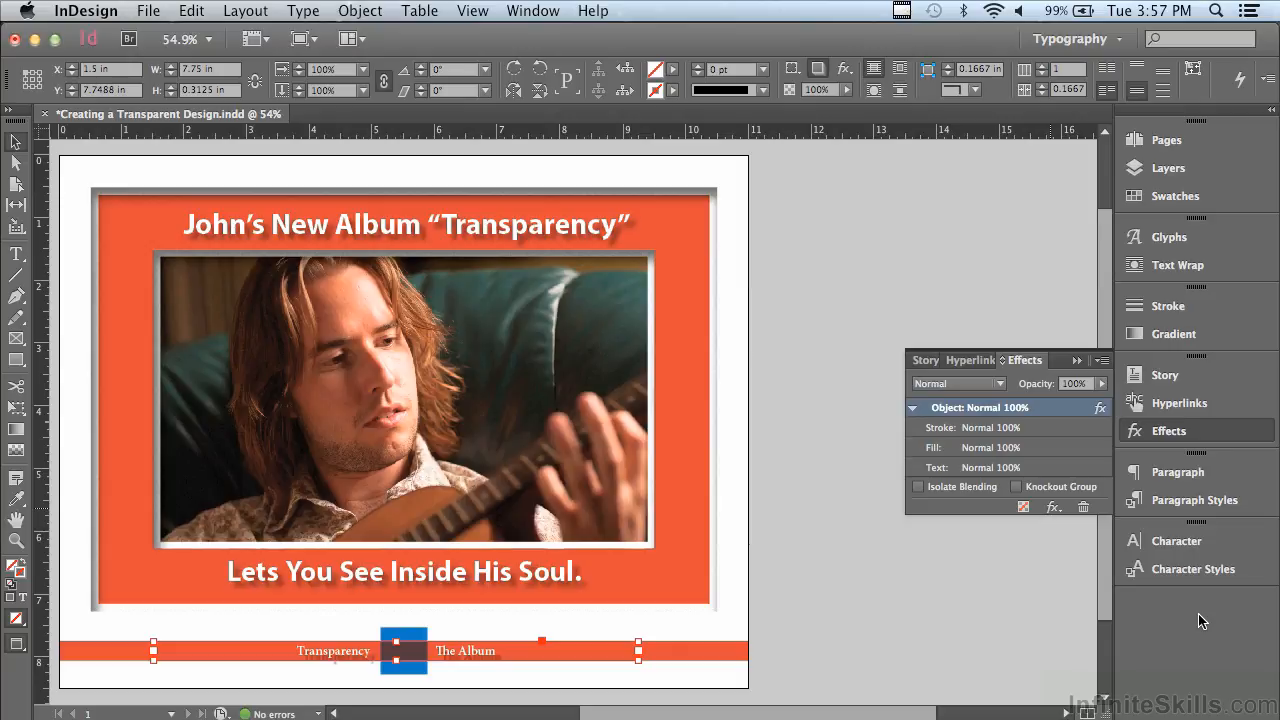
# Add a Drop Shadow to the orange footer bar with 40% opacity and a size of 0.125 in
pyautogui.click(744, 652)
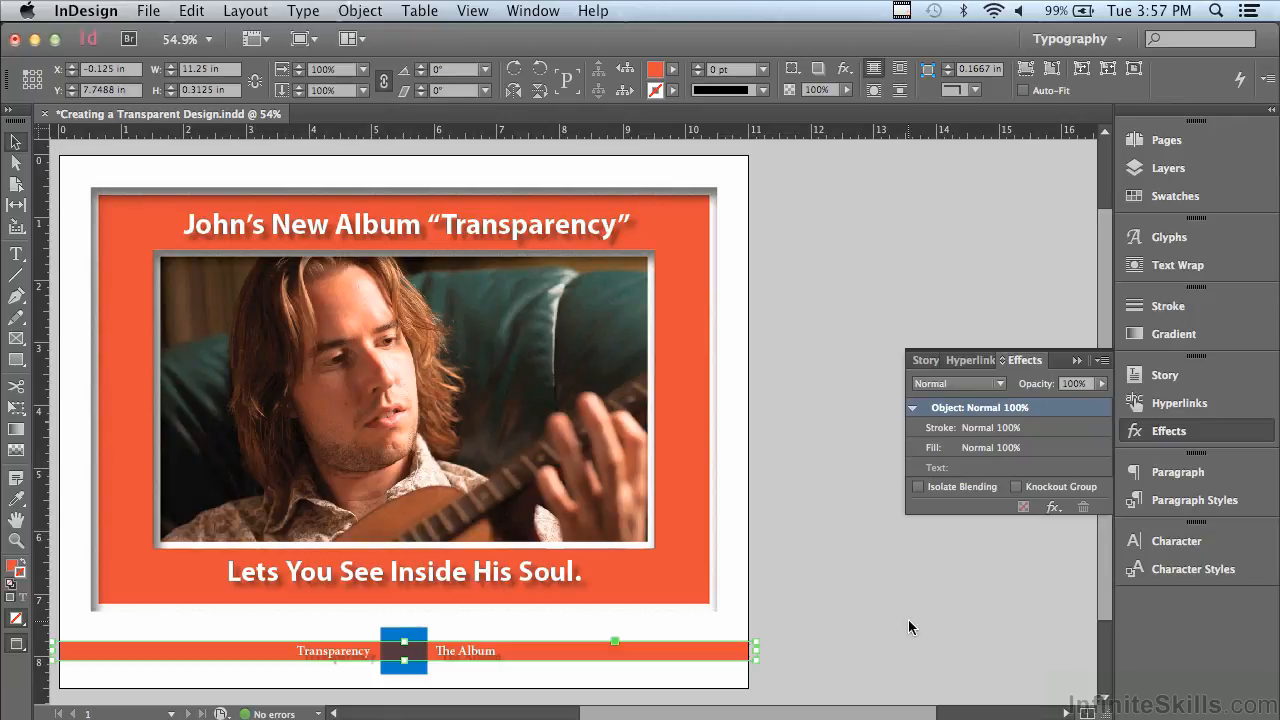
pyautogui.click(1050, 510)
pyautogui.click(1095, 547)
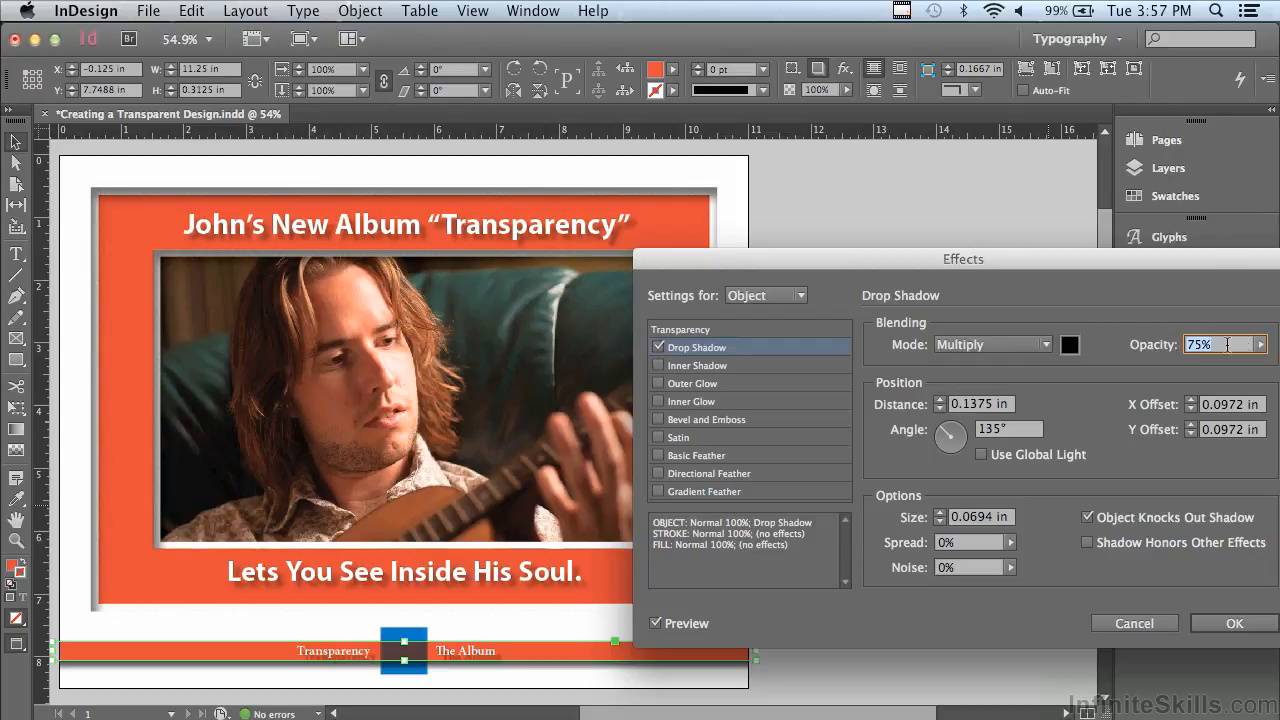
pyautogui.click(1261, 344)
pyautogui.moveTo(1213, 368); pyautogui.dragTo(1202, 368)
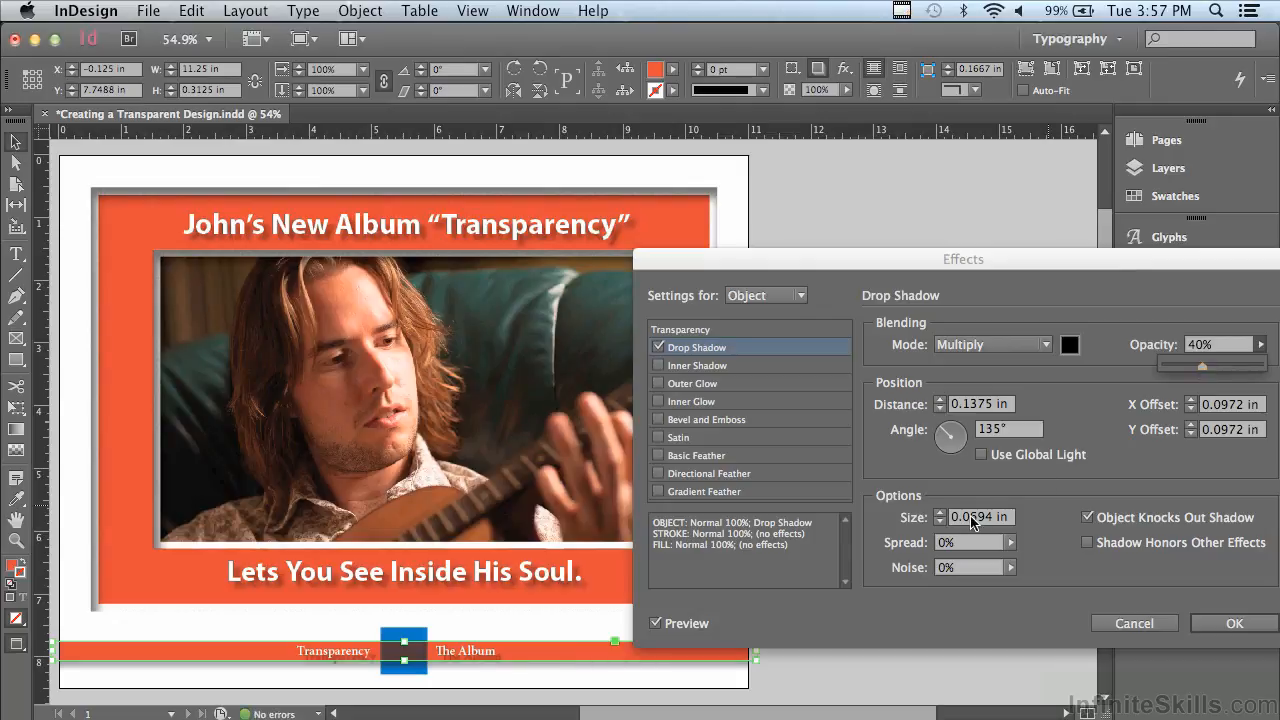
pyautogui.click(938, 511)
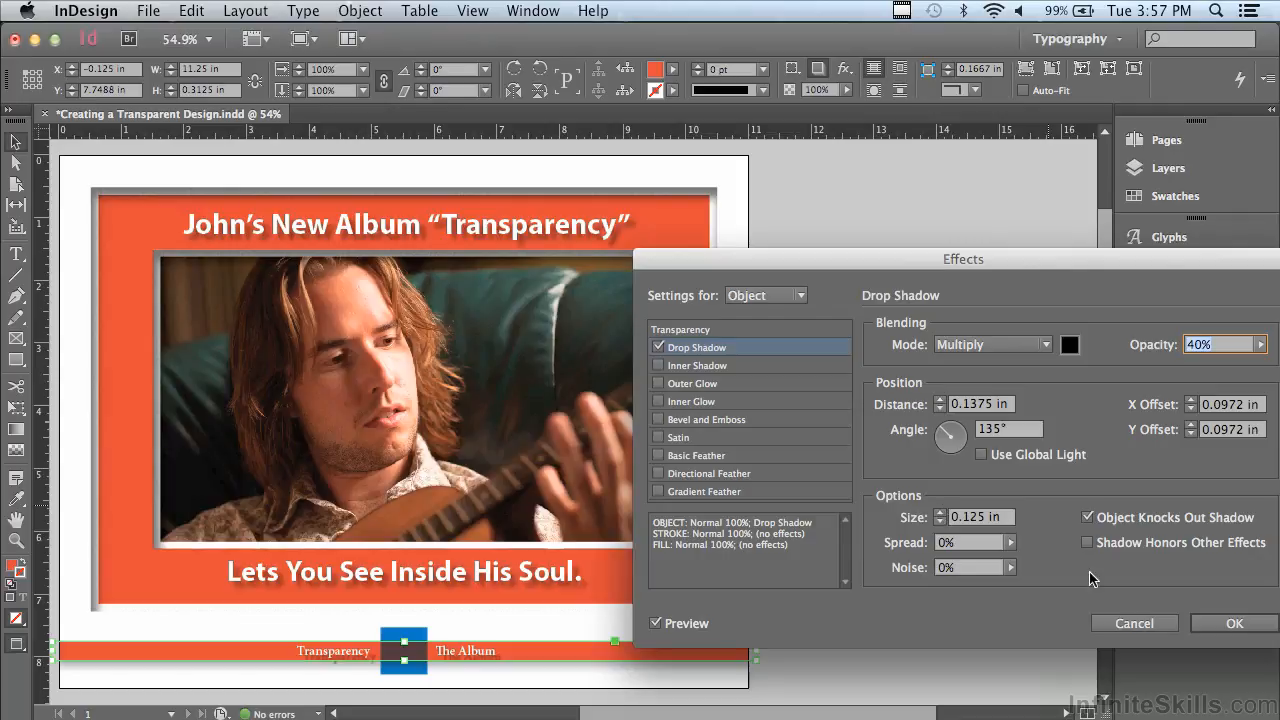
pyautogui.click(1199, 616)
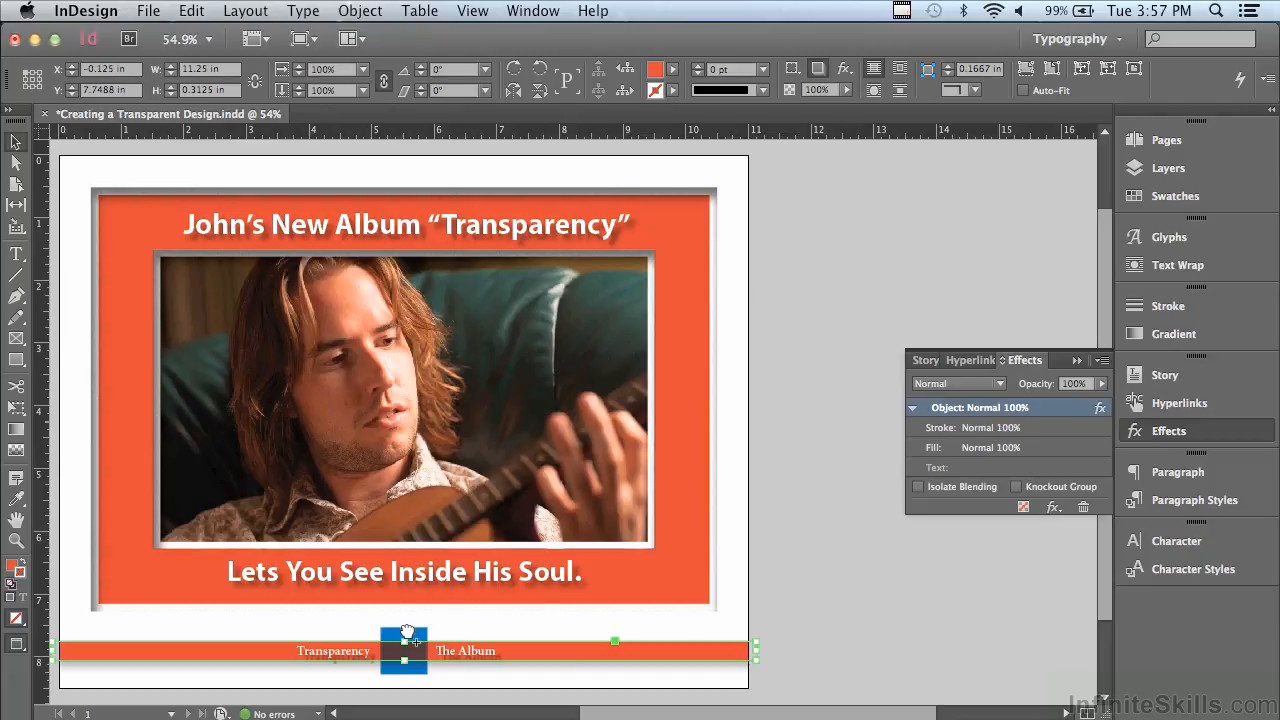
# Copy the footer bar's drop shadow to the blue square and deselect everything
pyautogui.moveTo(407, 632); pyautogui.dragTo(406, 634)
pyautogui.click(822, 580)
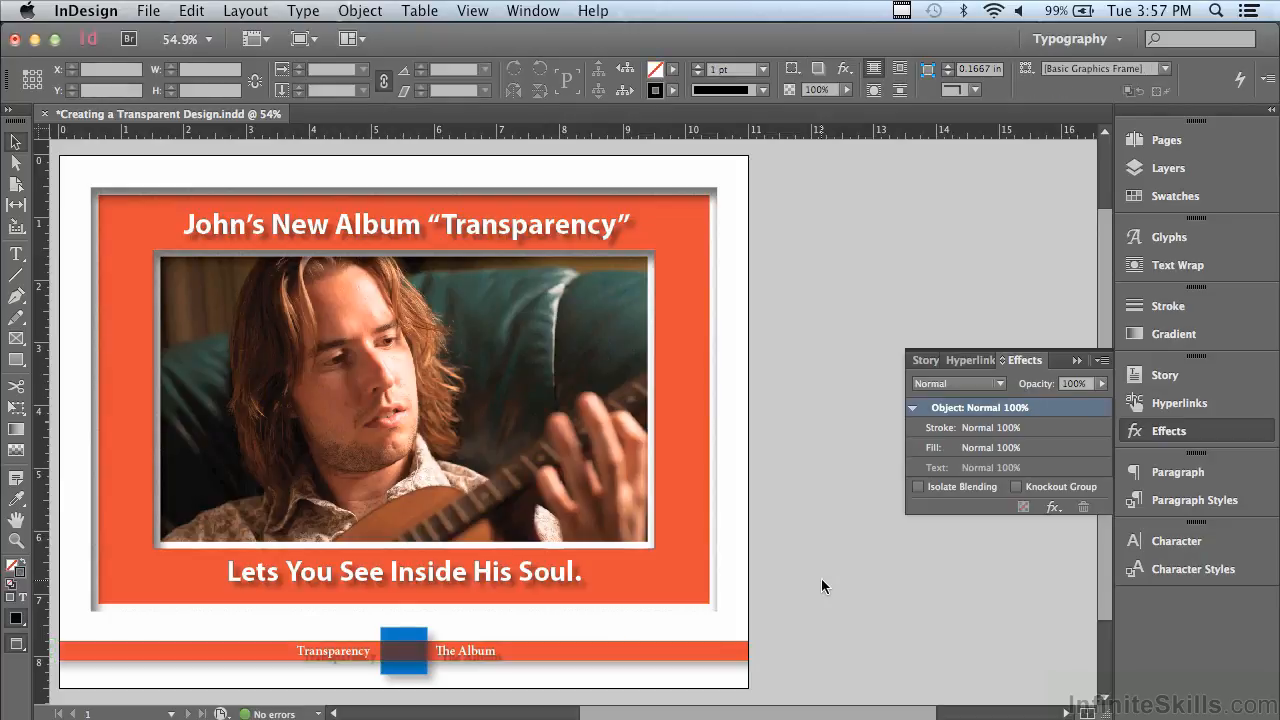